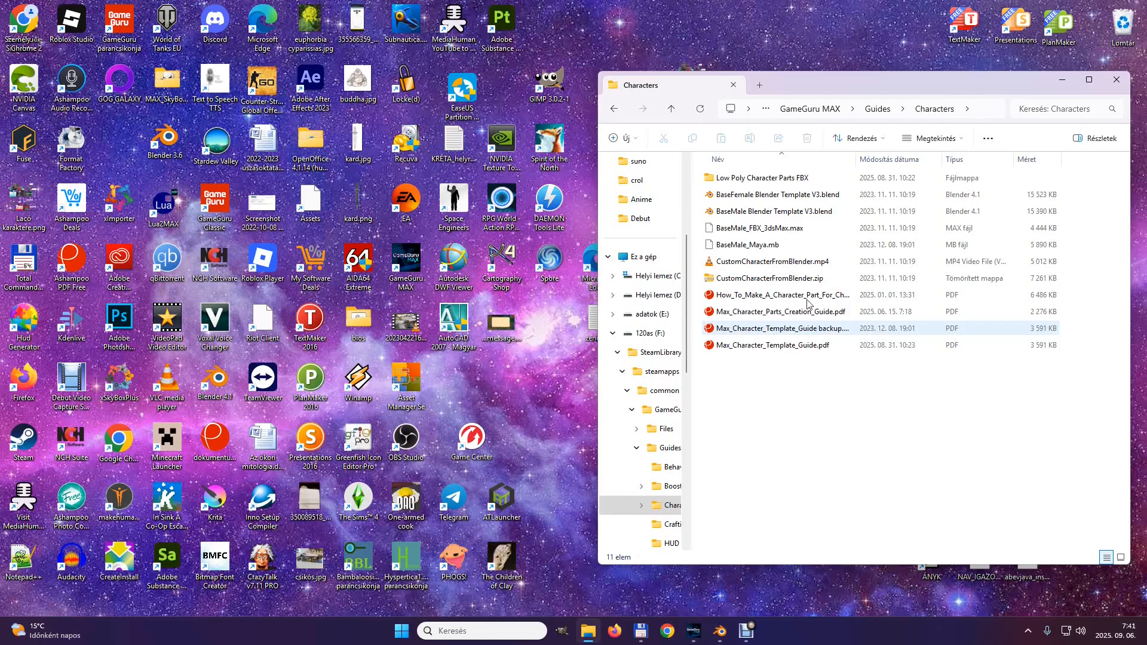
Open BaseMale Blender Template V3.blend from the Guides\Characters folder of GameGuru MAX in Blender
click(801, 109)
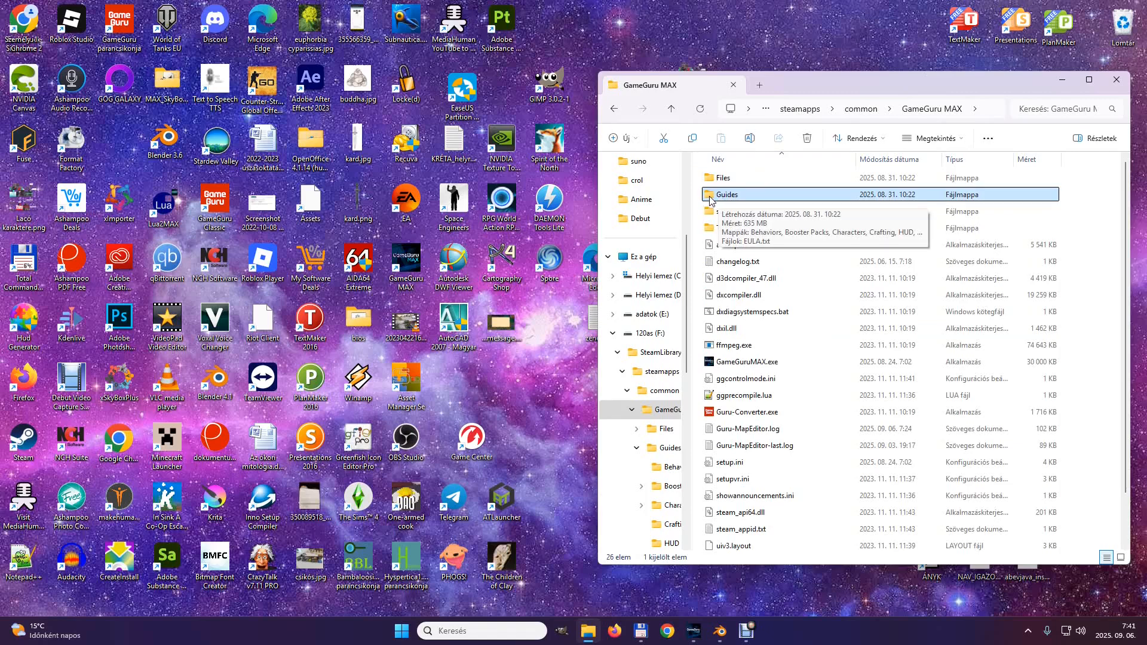
double_click(711, 196)
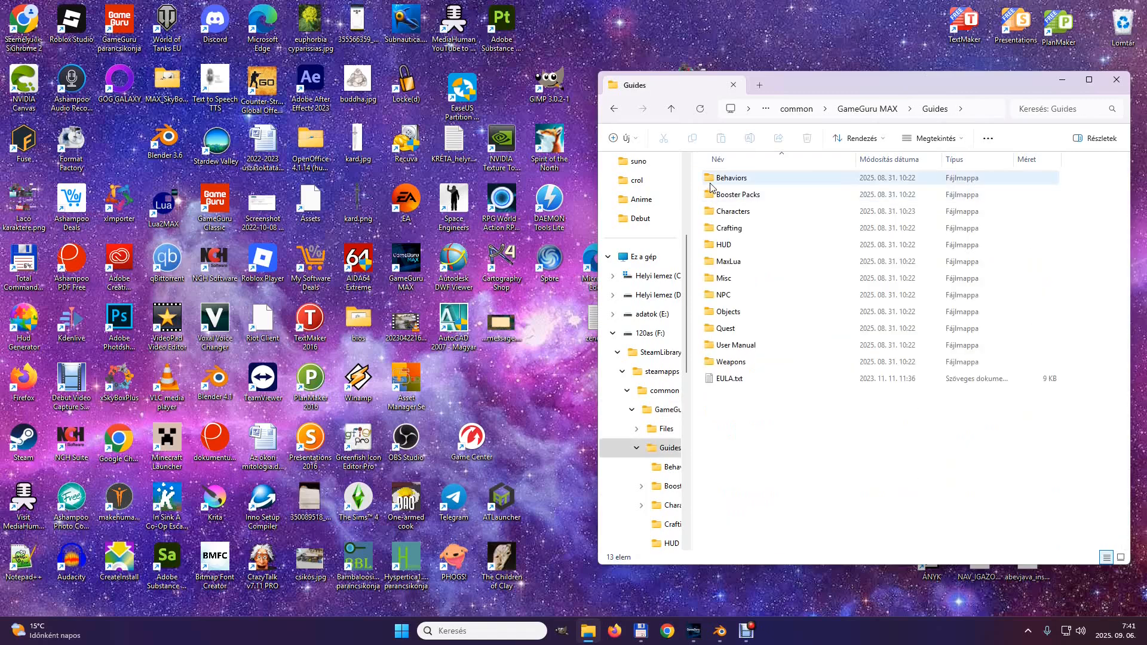
double_click(711, 212)
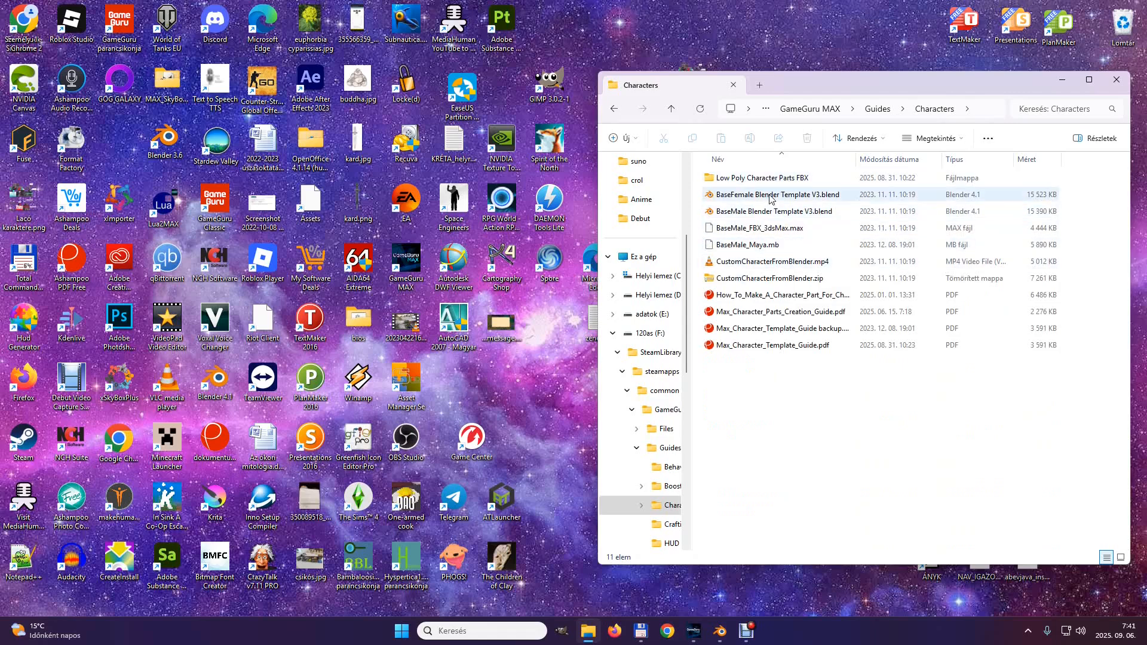
double_click(744, 211)
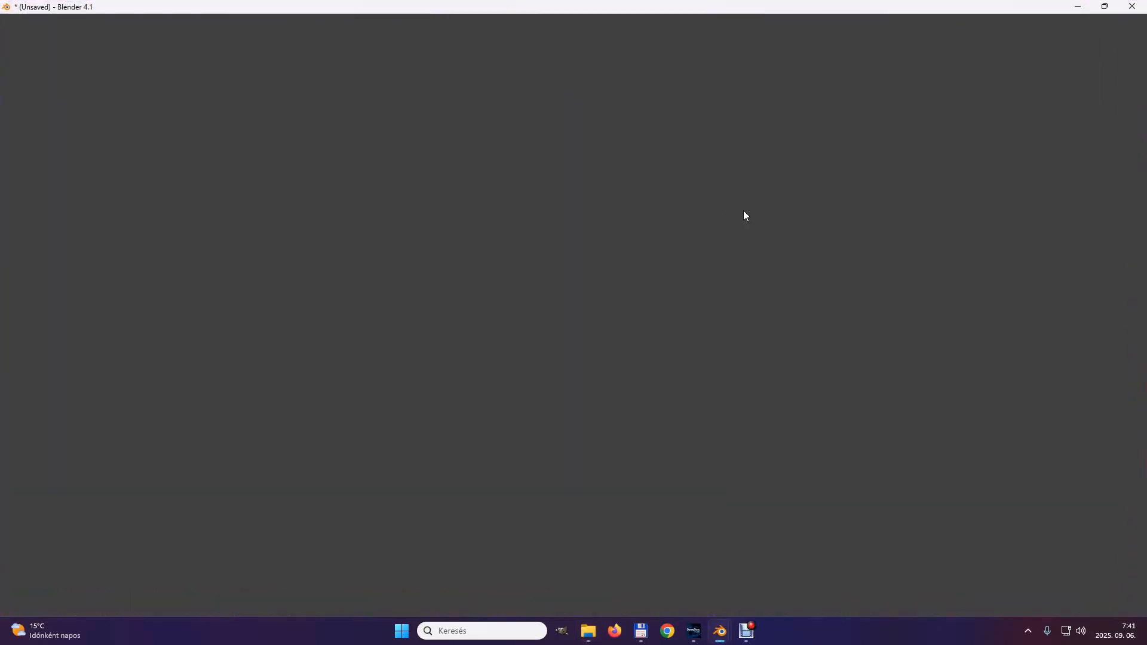
scroll(743, 211, down, 3)
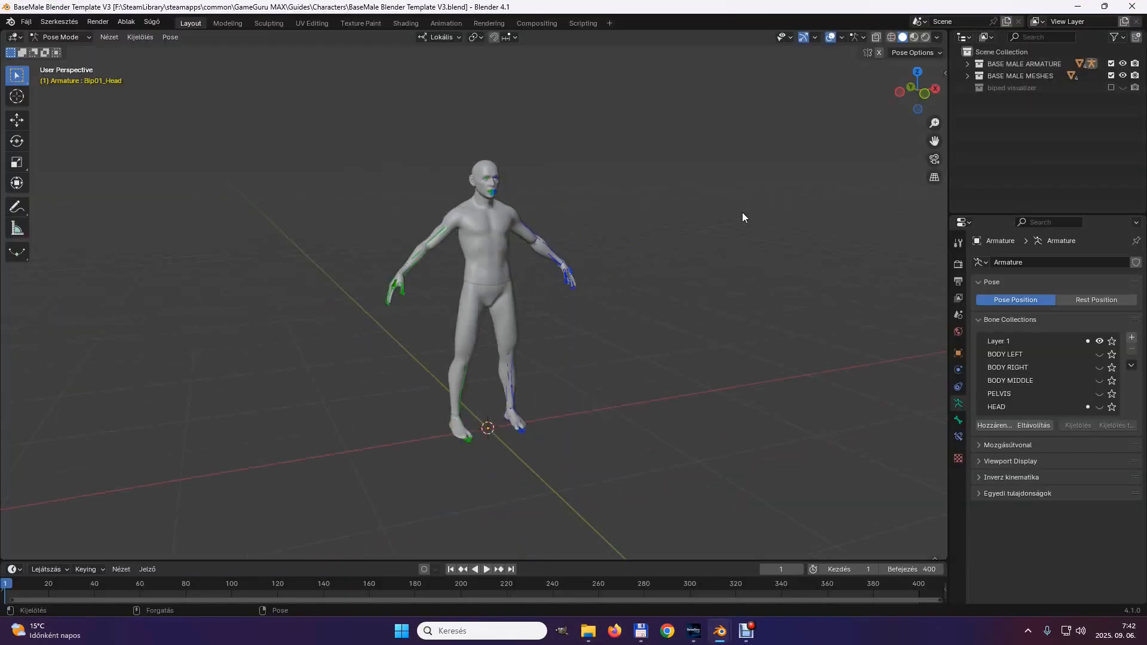
Play the template character's animation, stop it and return to the first frame
click(488, 568)
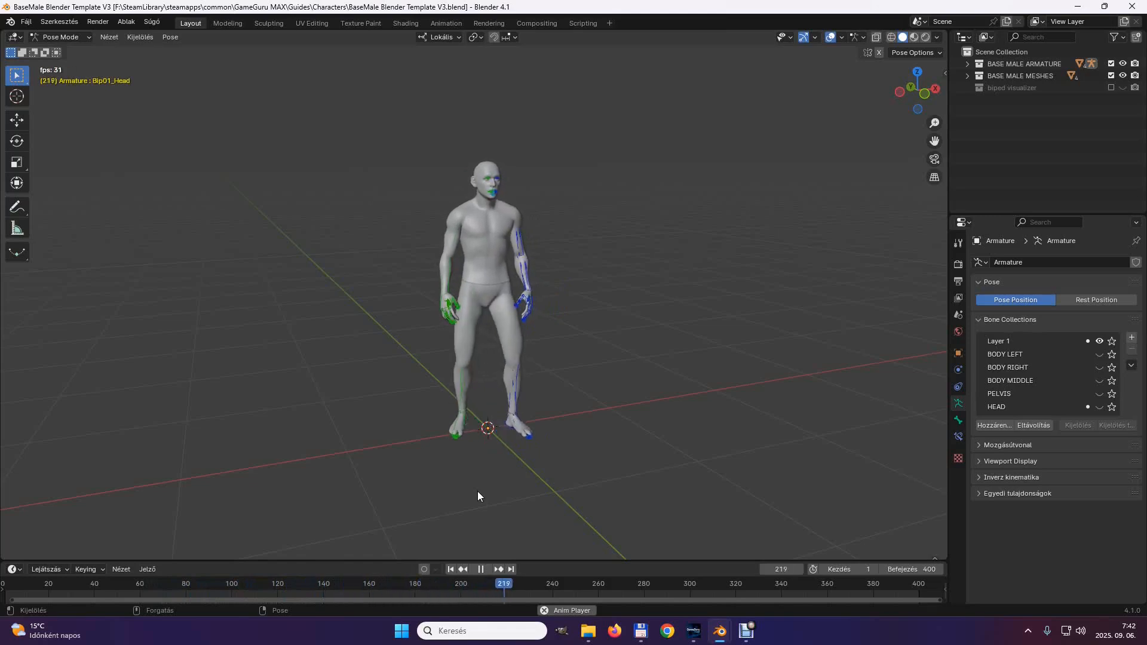
click(481, 569)
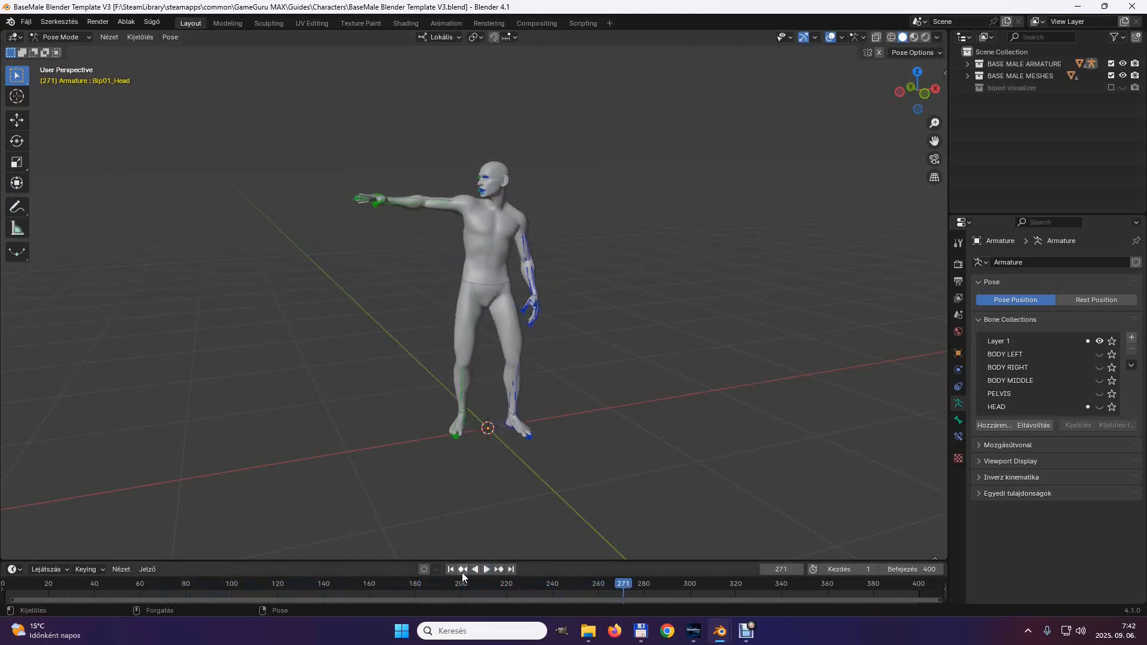
click(450, 569)
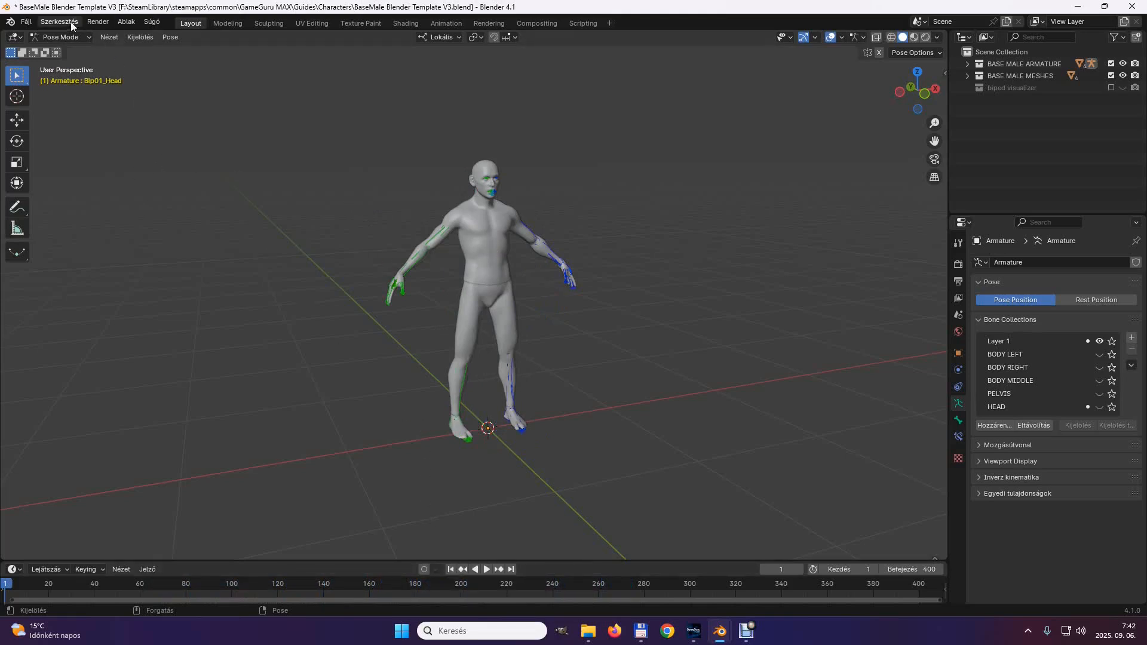
Save the template as a new file named Alapman.blend in the Characters folder
click(27, 23)
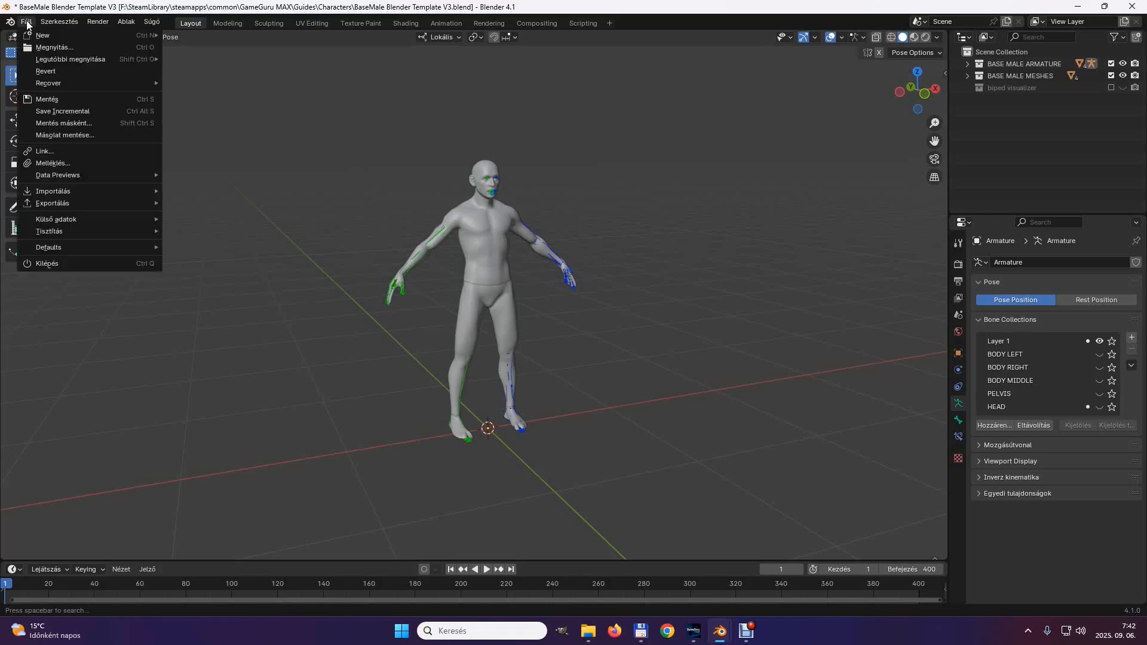
click(49, 124)
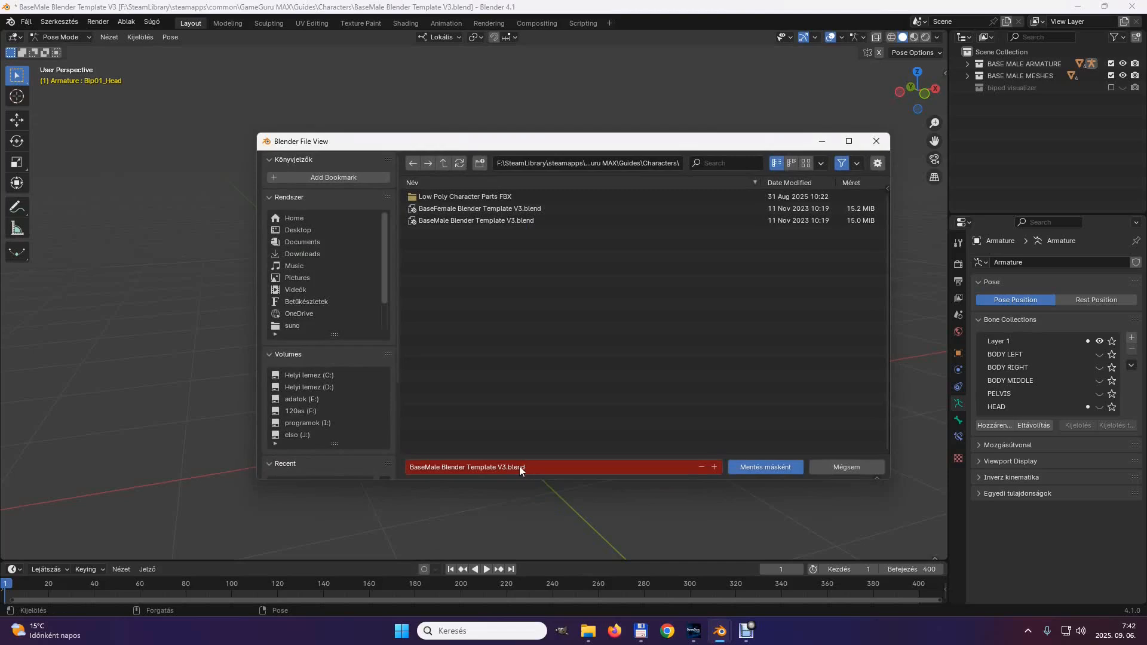
click(504, 467)
drag(504, 467, 408, 467)
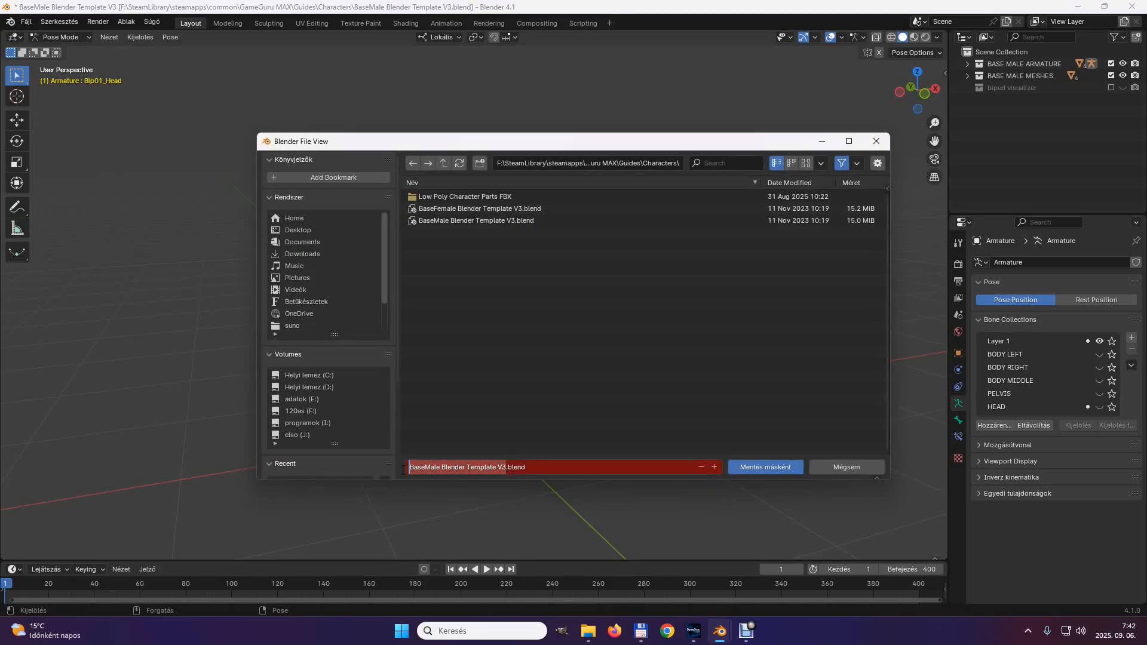
text(A)
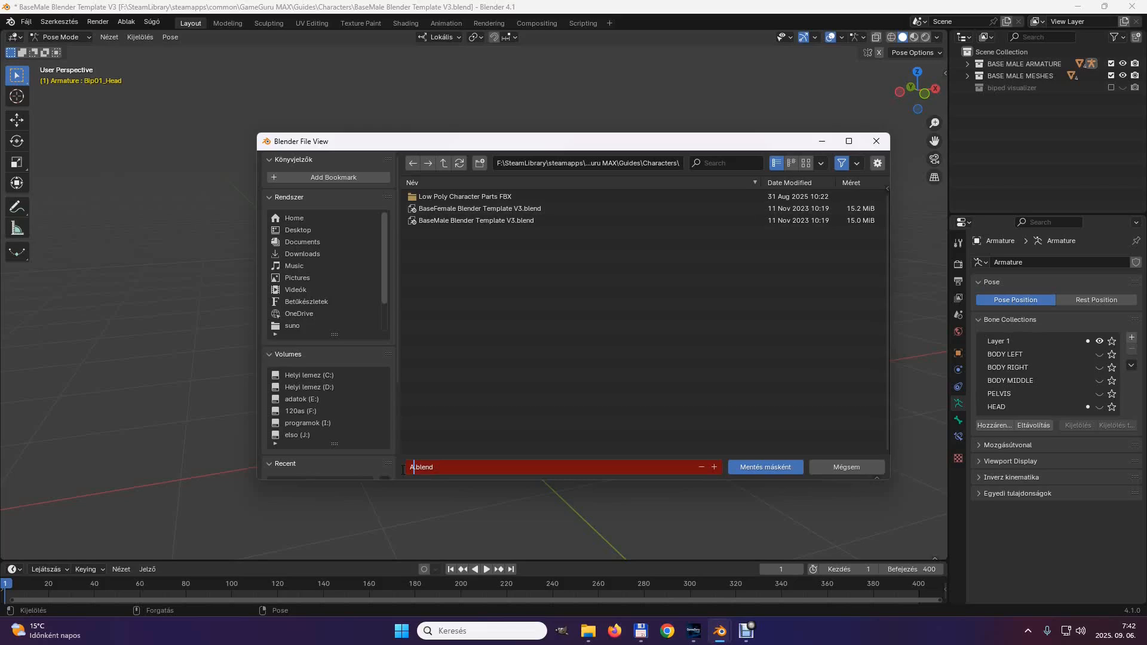
text(lapman)
key(Return)
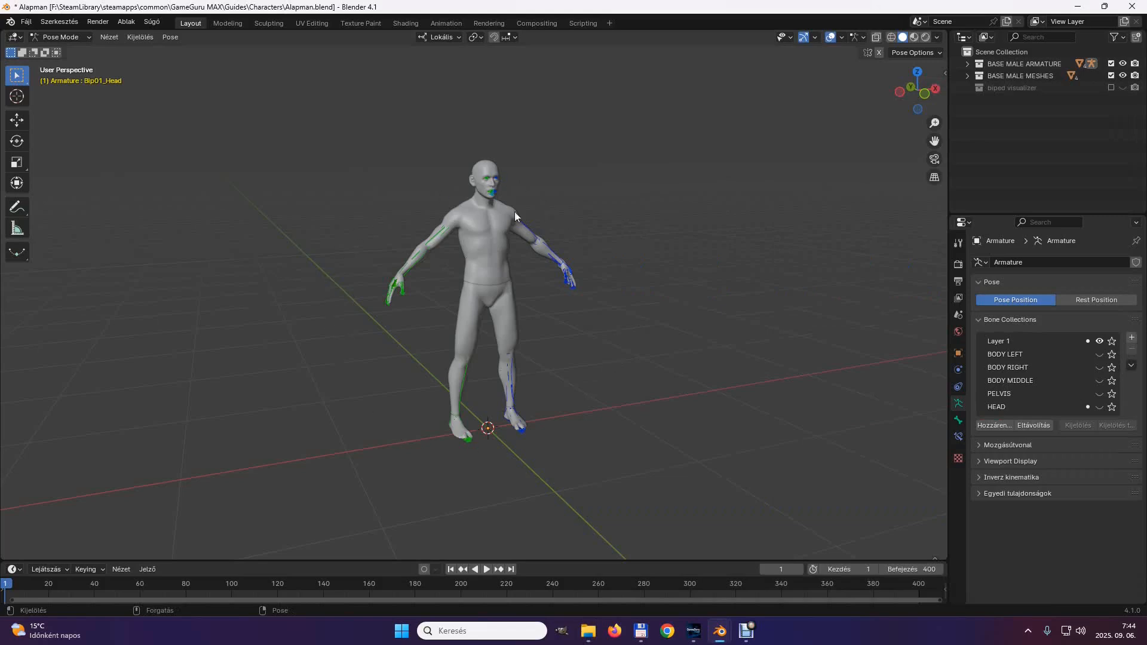
Export the character as Alapman.fbx to I:\tempguru\blender\Anime with animation baking included
click(26, 23)
mouse_move(35, 205)
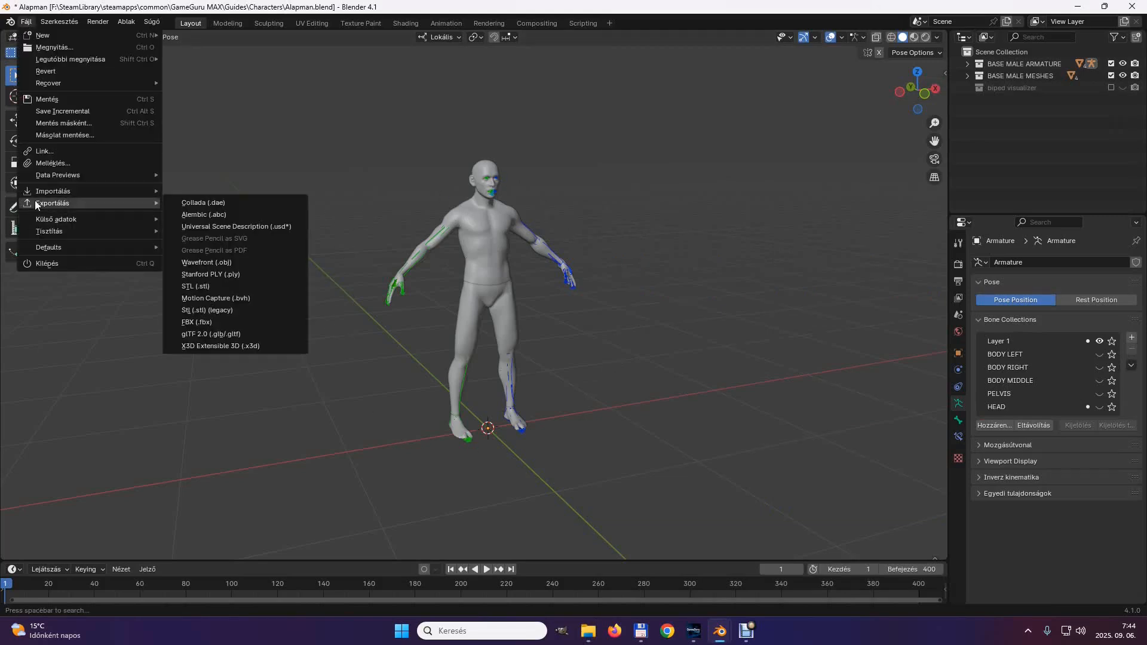
click(202, 323)
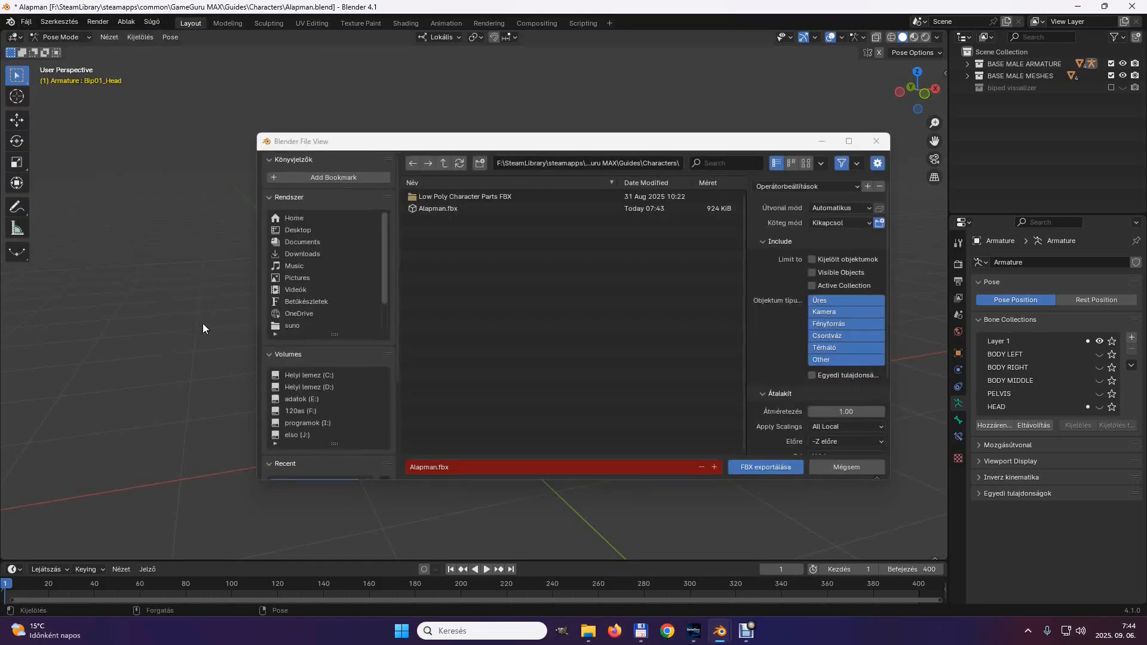
click(289, 422)
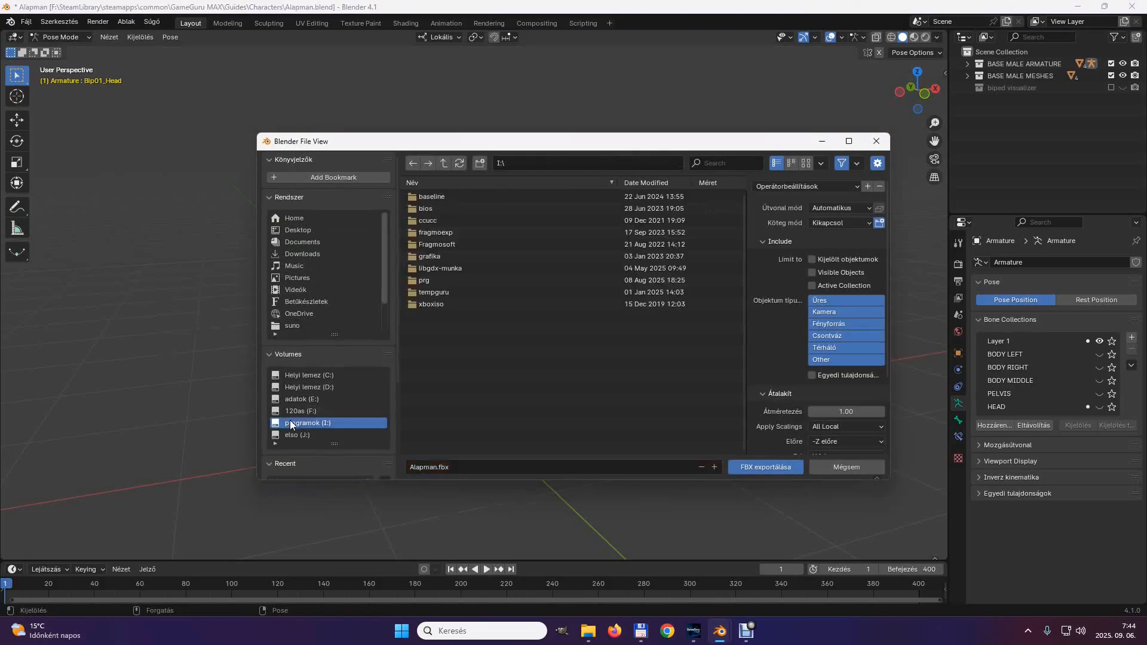
click(414, 292)
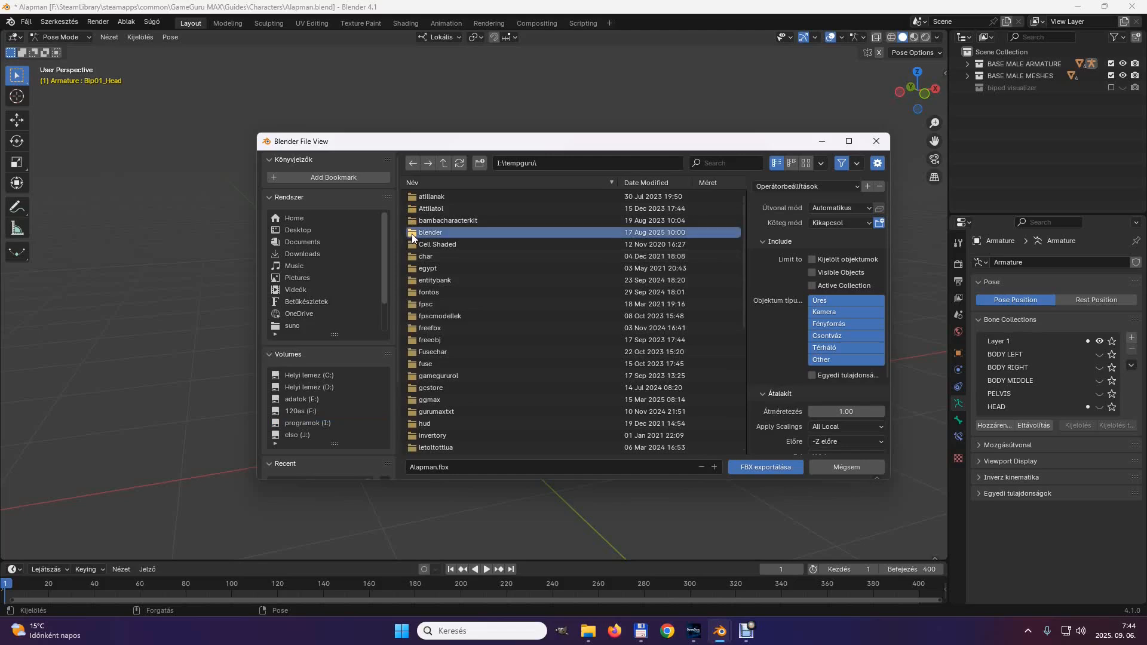
click(408, 235)
click(408, 234)
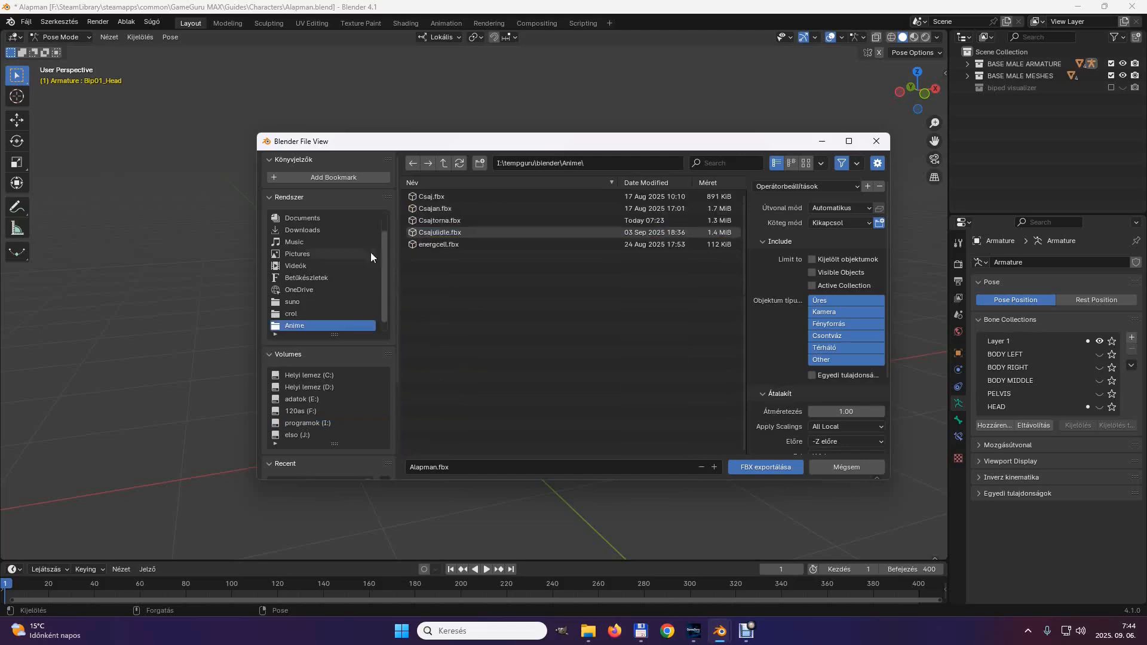
scroll(873, 393, down, 4)
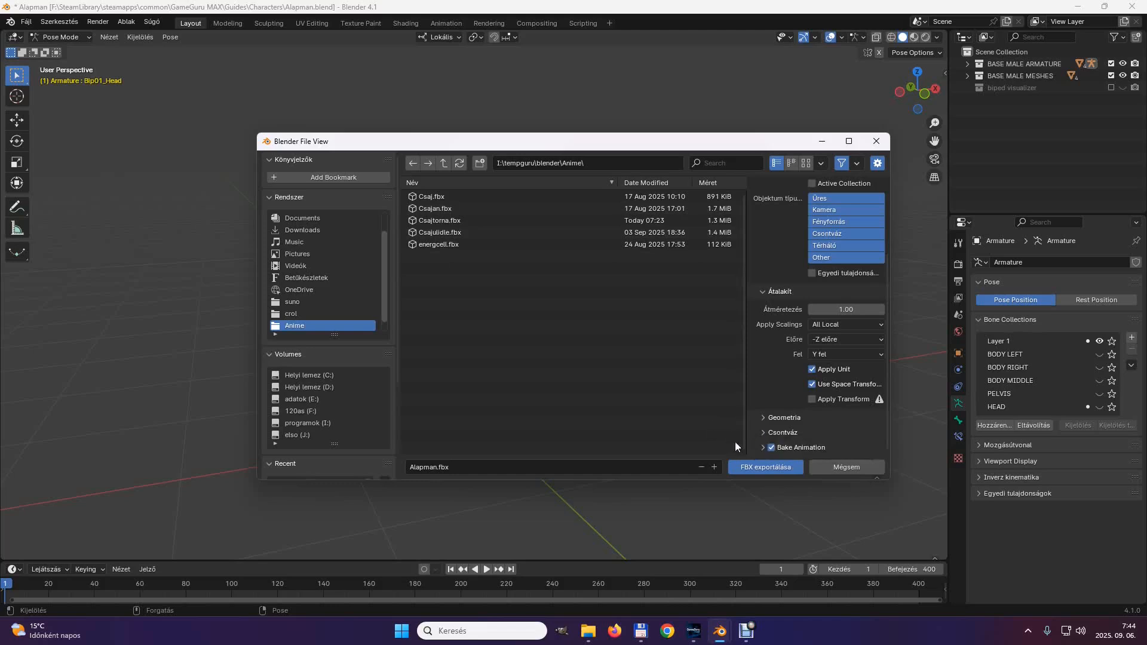
click(776, 467)
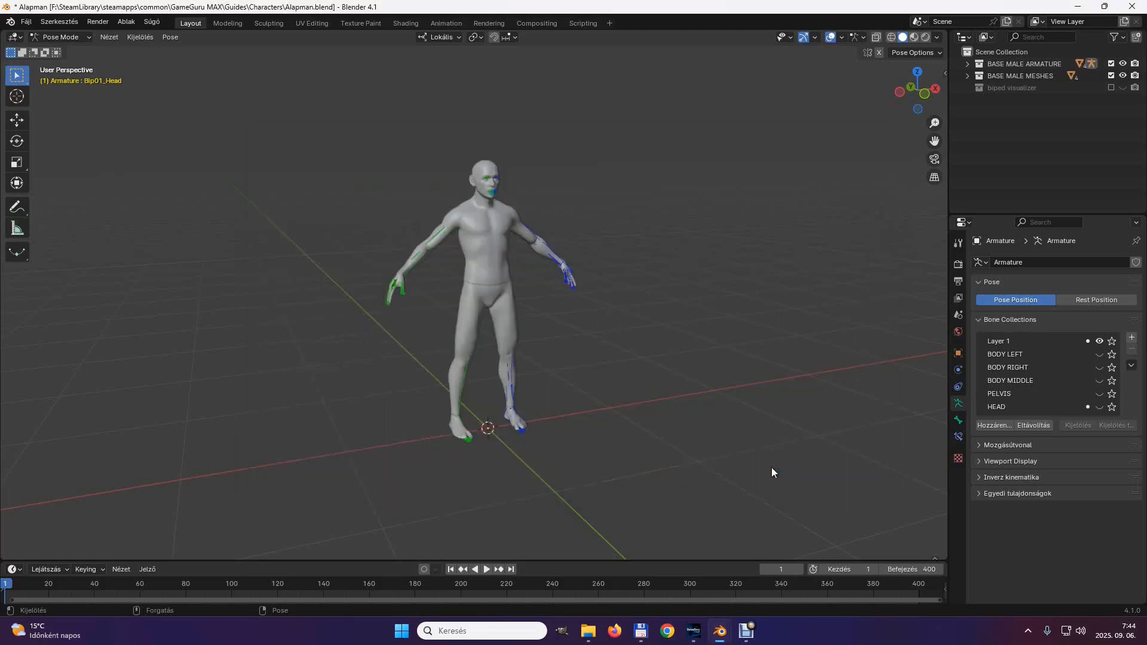
Start a new scene without saving the changes to Alapman.blend and delete the default cube
click(27, 22)
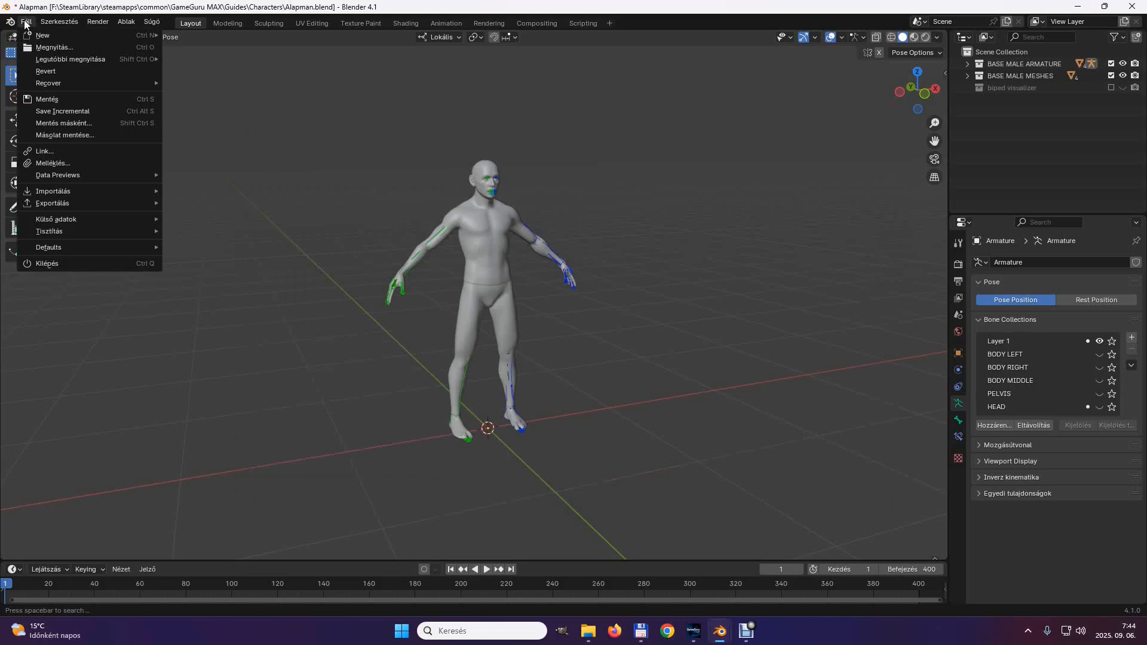
mouse_move(70, 59)
click(194, 35)
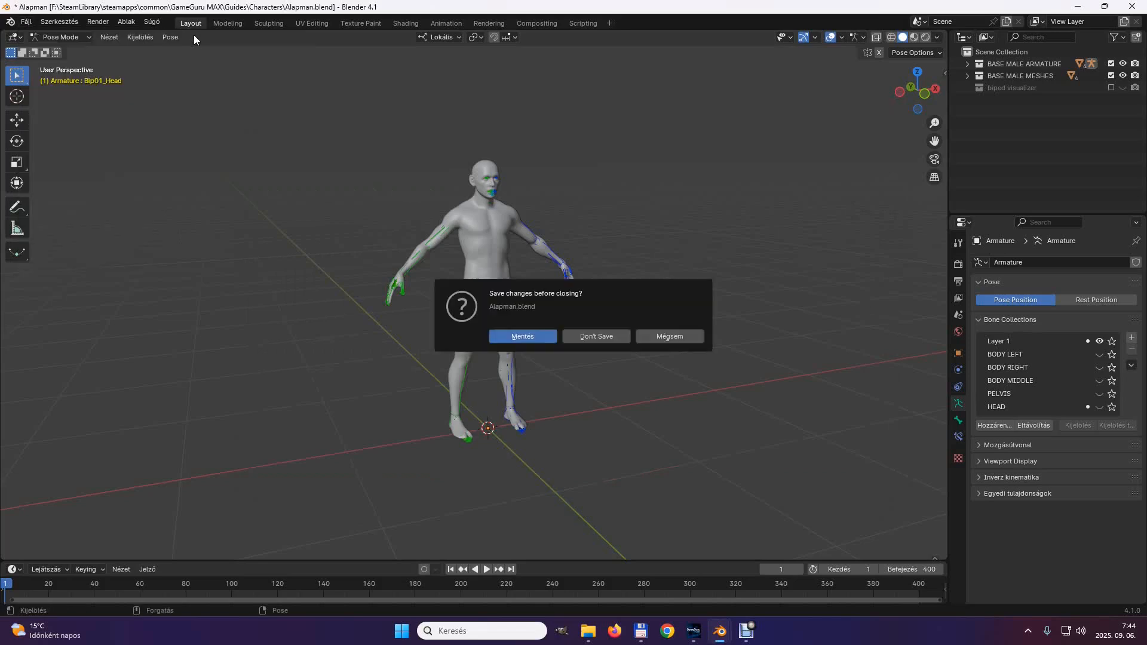
click(592, 336)
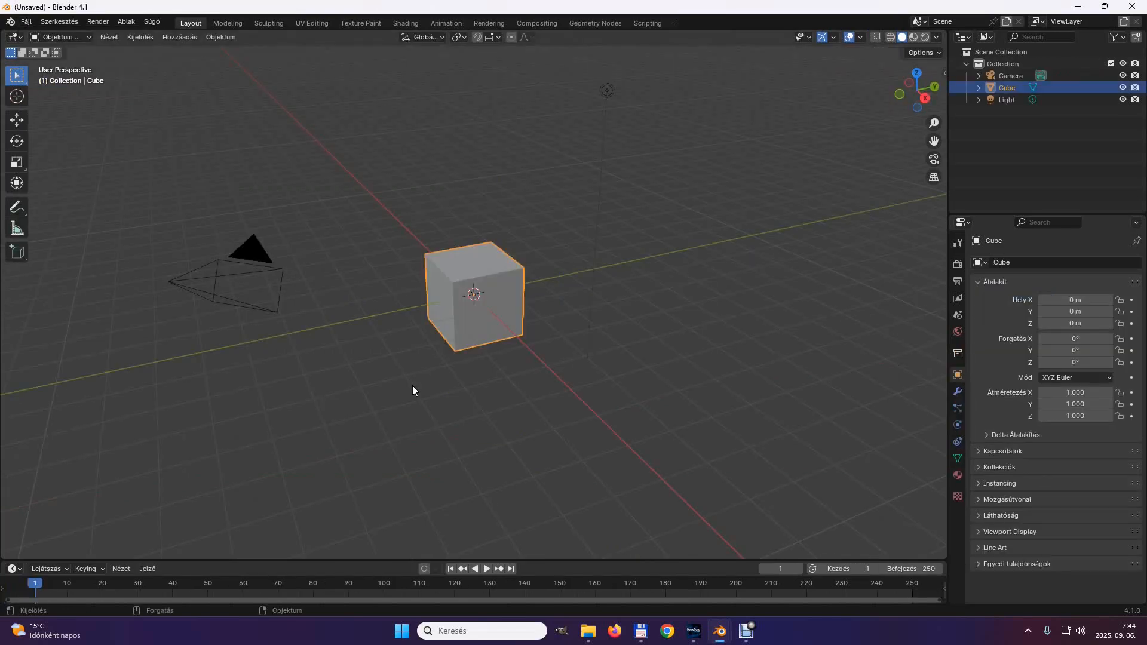
right_click(485, 313)
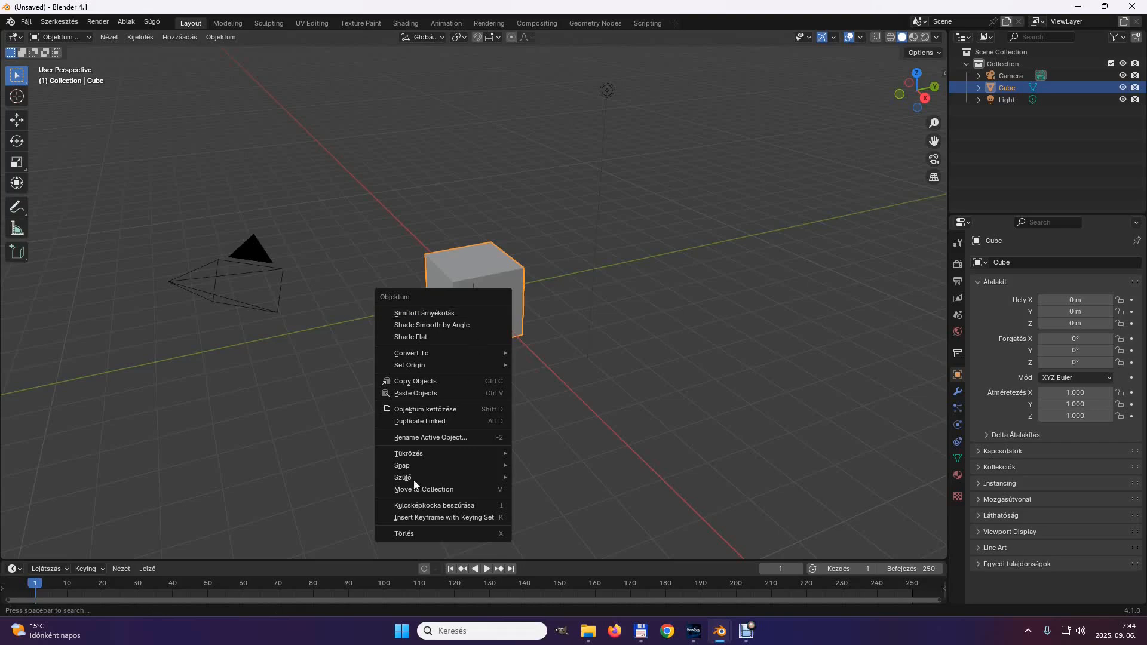
click(418, 536)
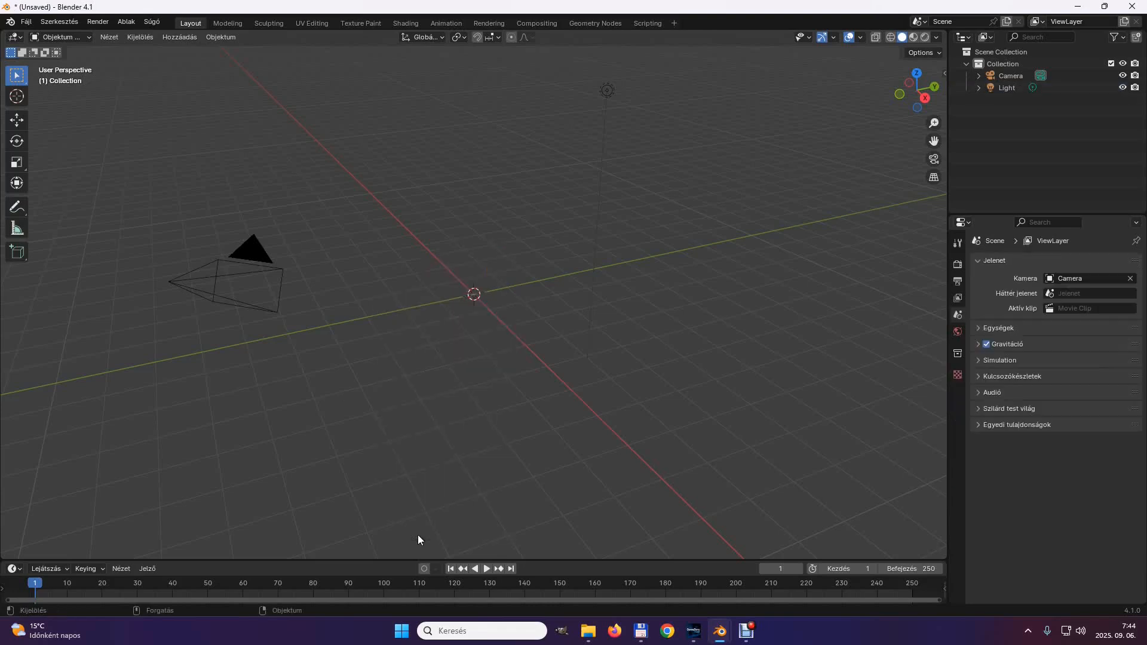
Import the FBX file Alapman.fbx from I:\tempguru\blender\Anime into the empty scene
click(26, 22)
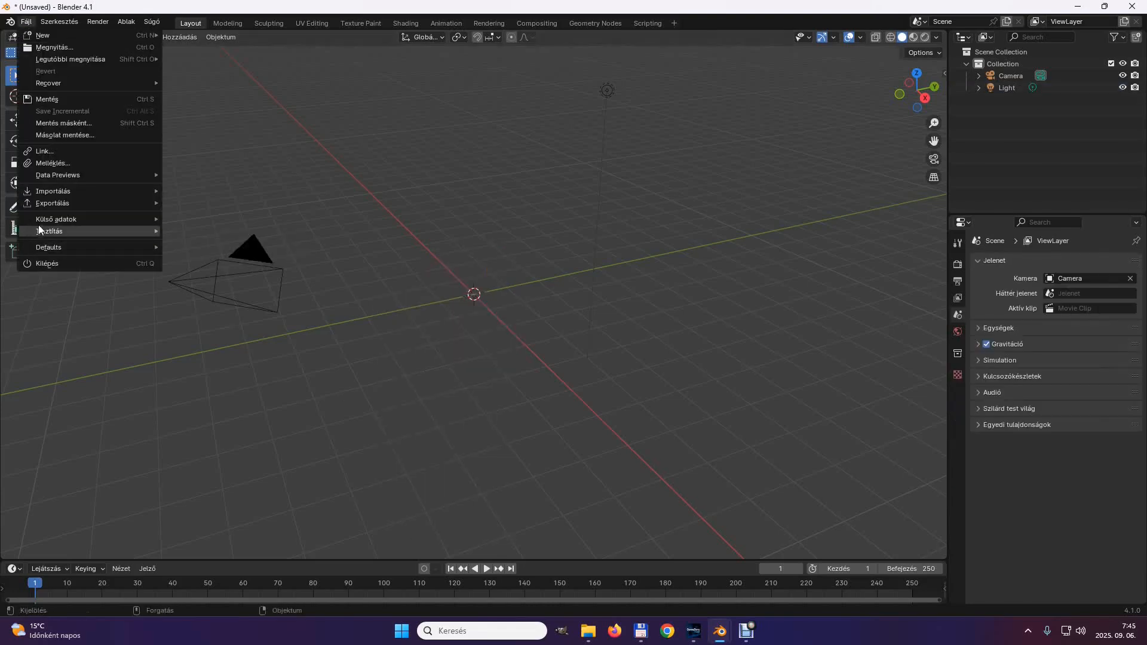
mouse_move(135, 189)
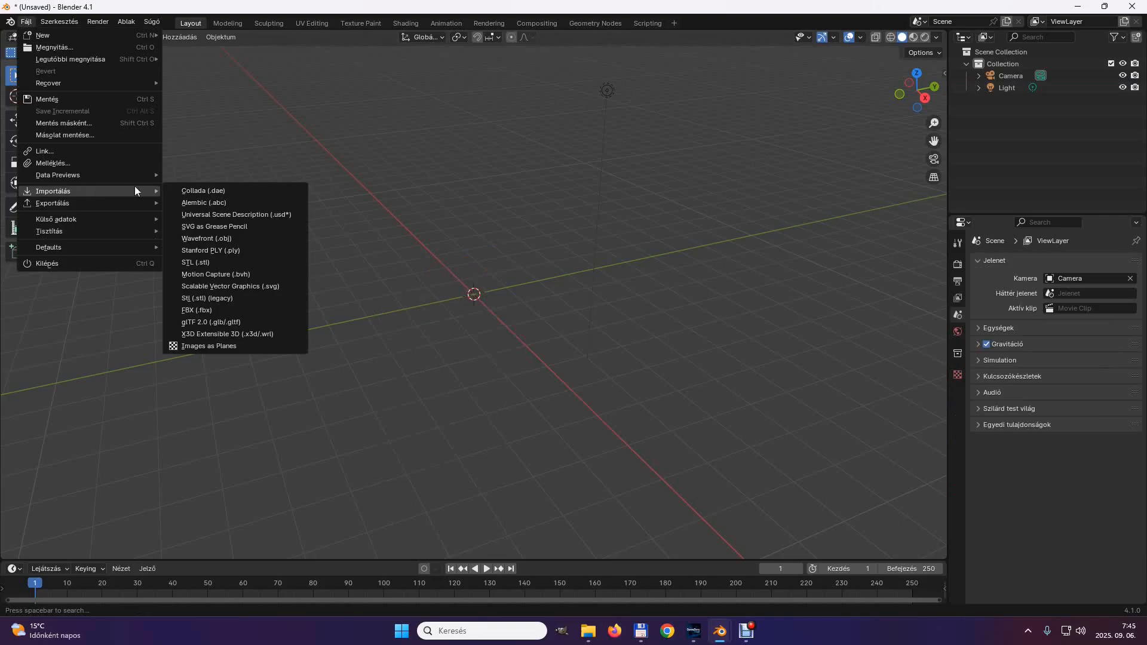
click(199, 311)
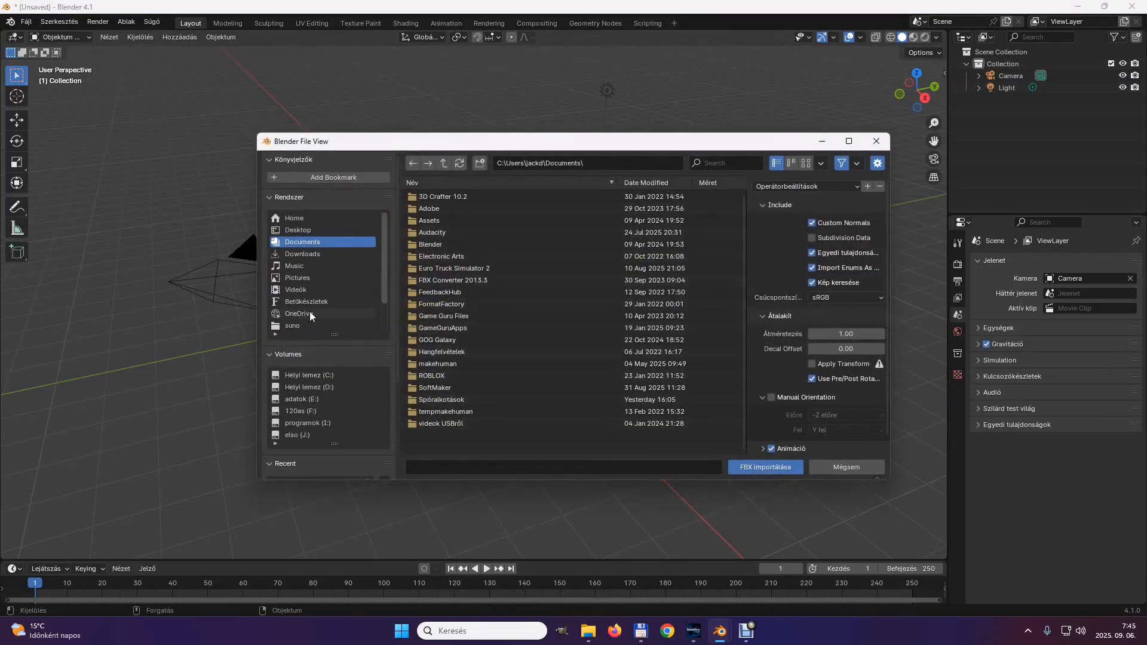
click(288, 421)
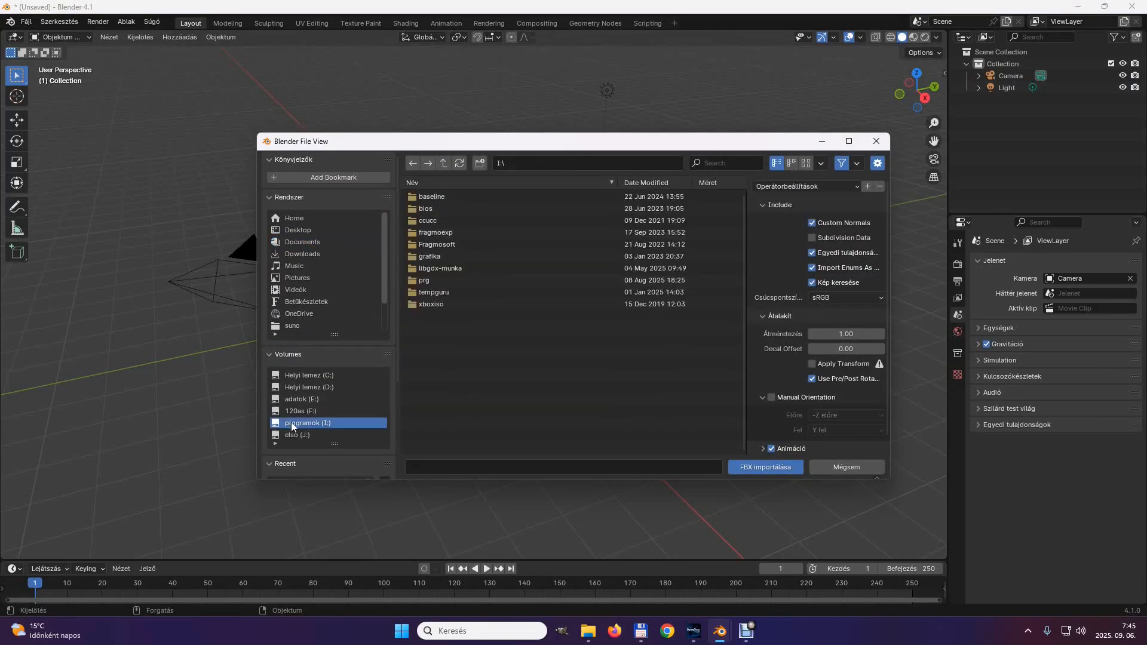
click(421, 291)
double_click(421, 291)
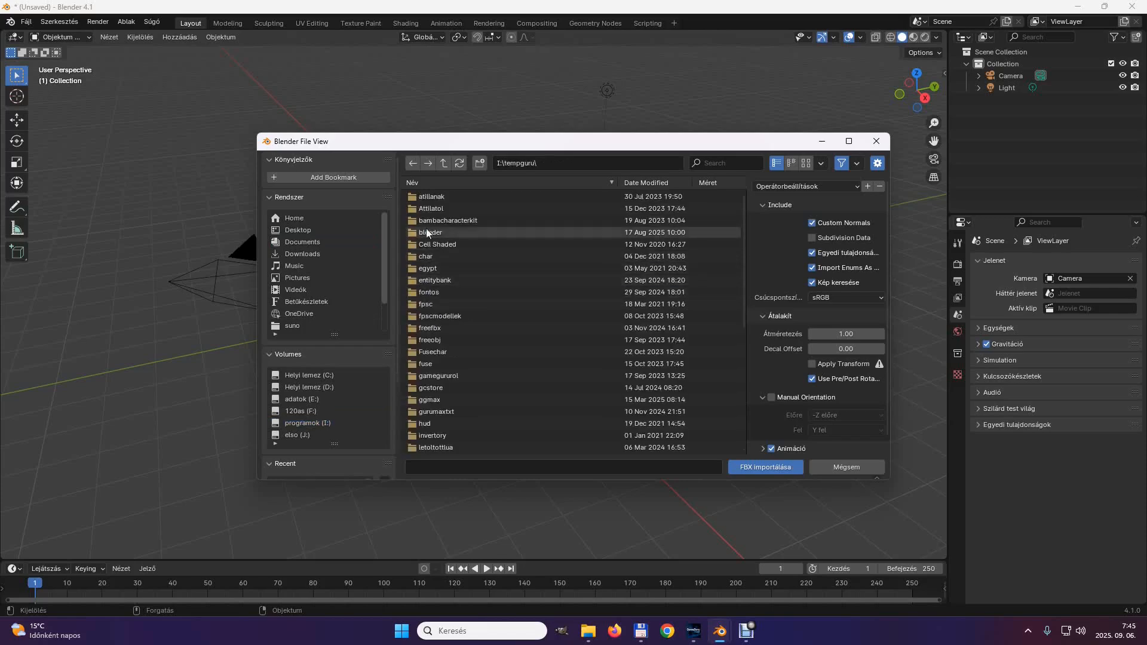
double_click(424, 231)
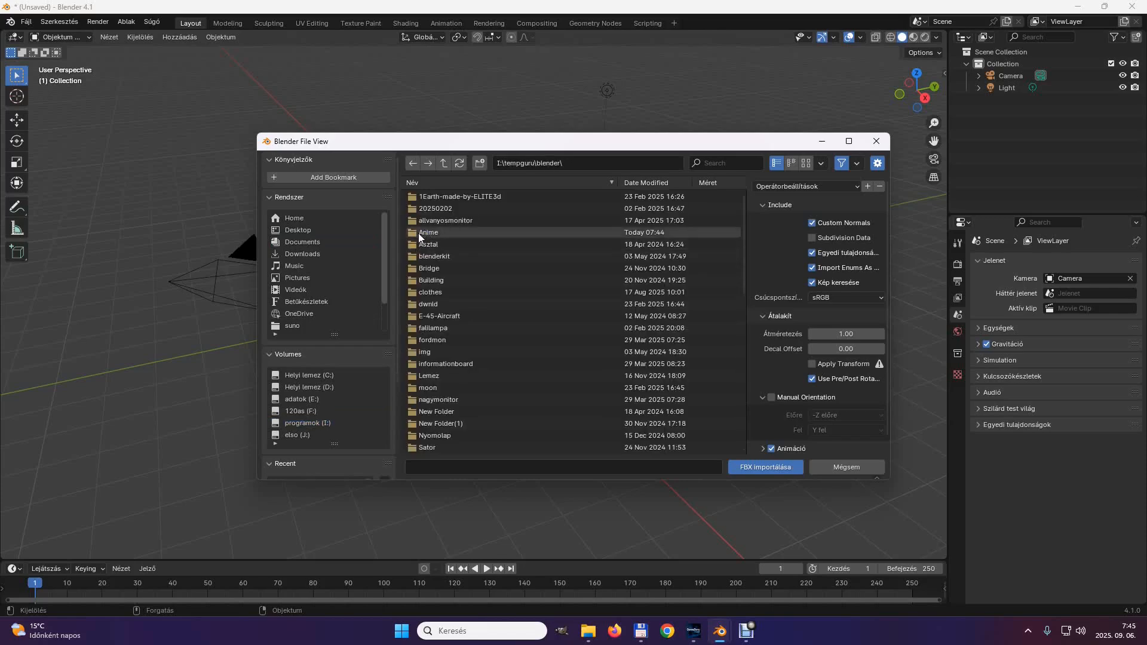
double_click(419, 233)
click(421, 197)
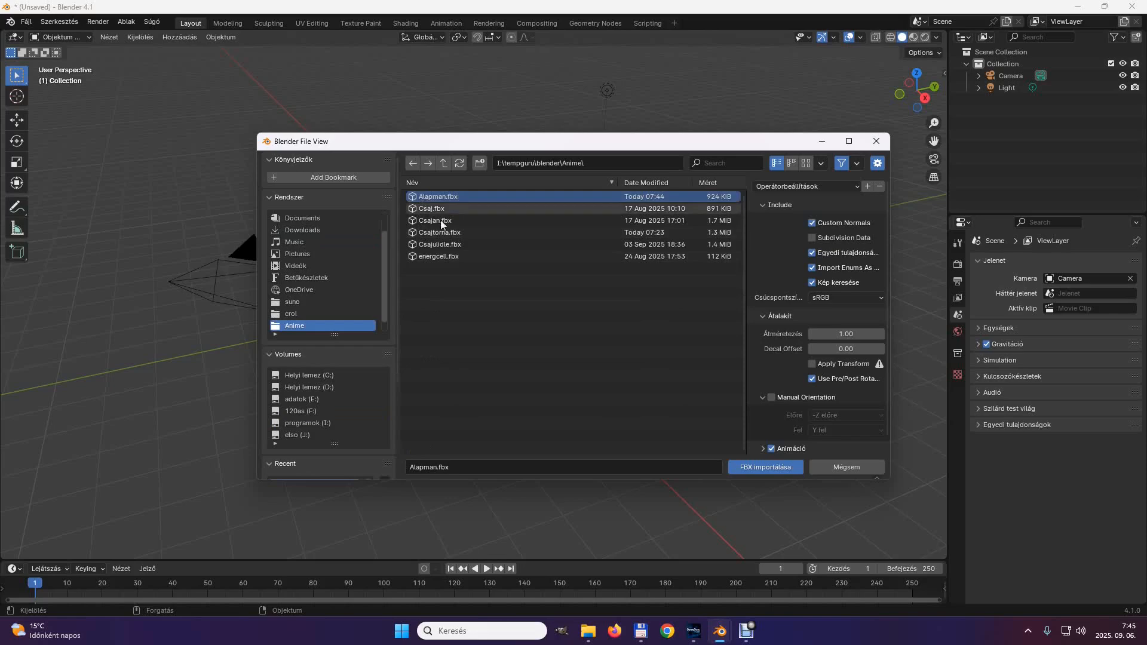
click(764, 467)
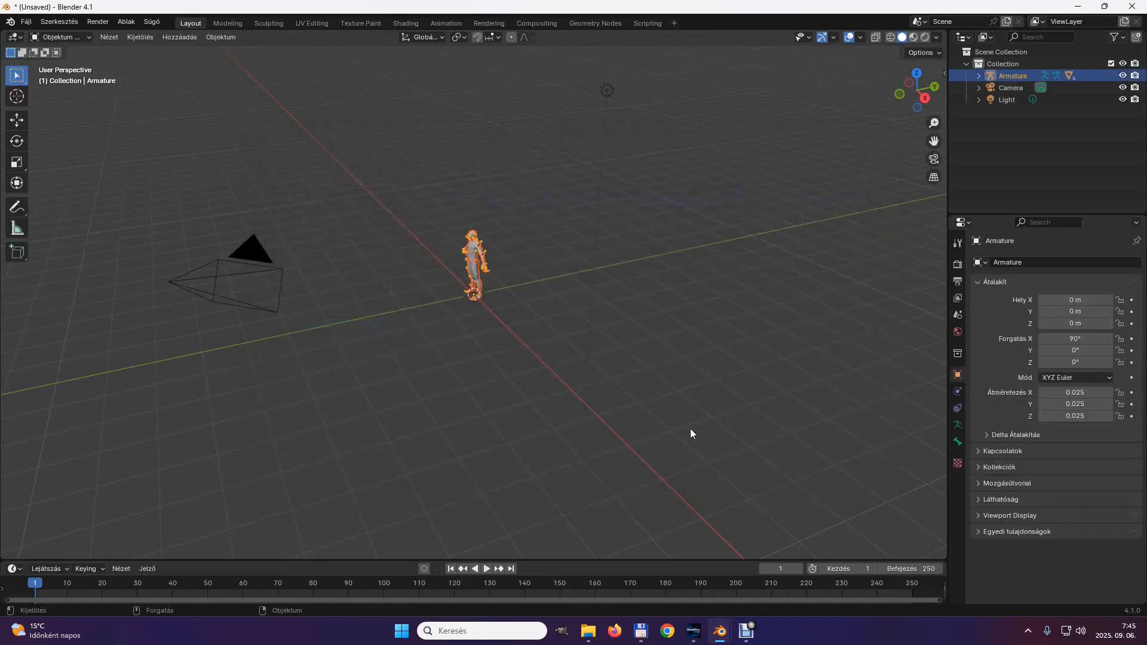
Play the imported armature's animation and pause it to check the movement
click(484, 569)
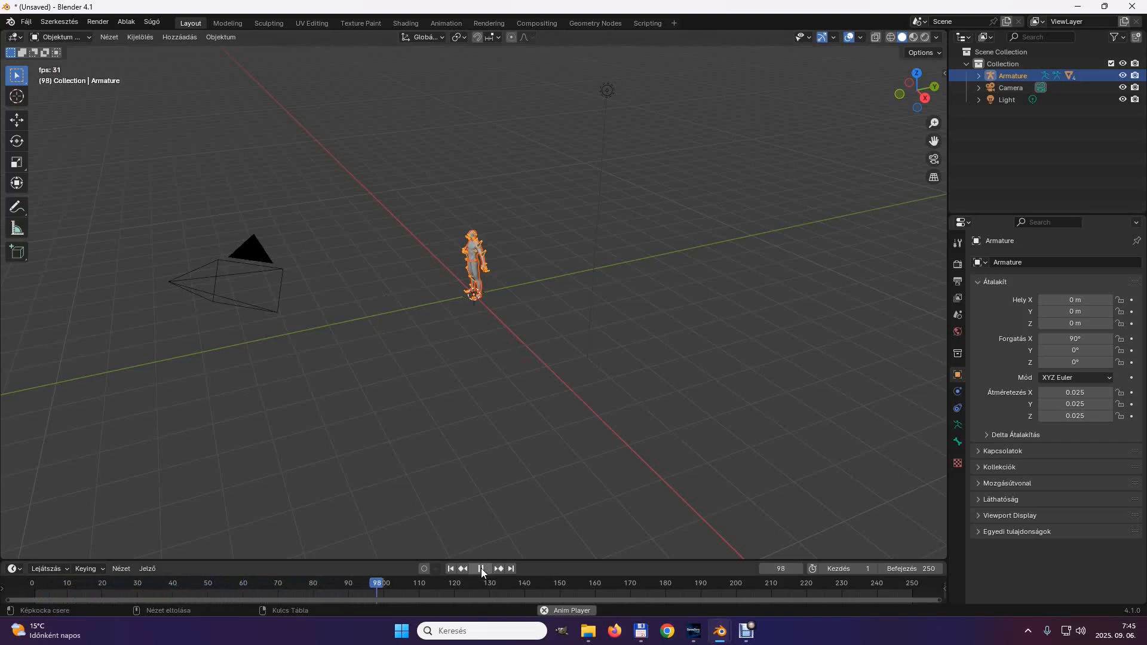
click(482, 568)
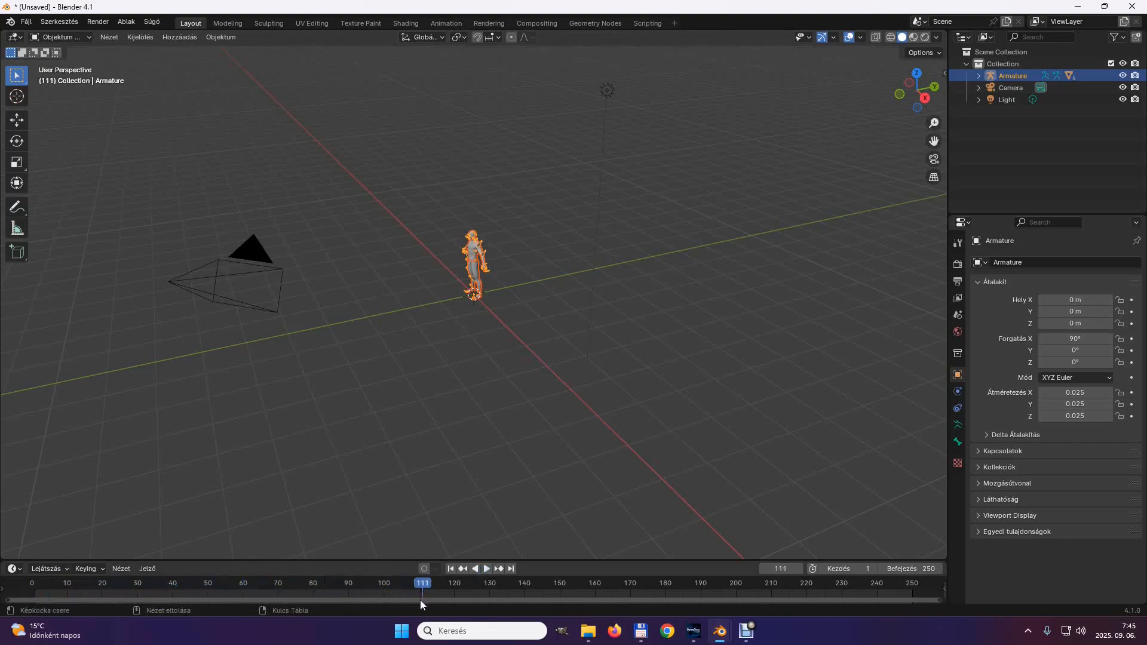
Return the animation to frame 1 and inspect the imported character from the front and the back
click(450, 568)
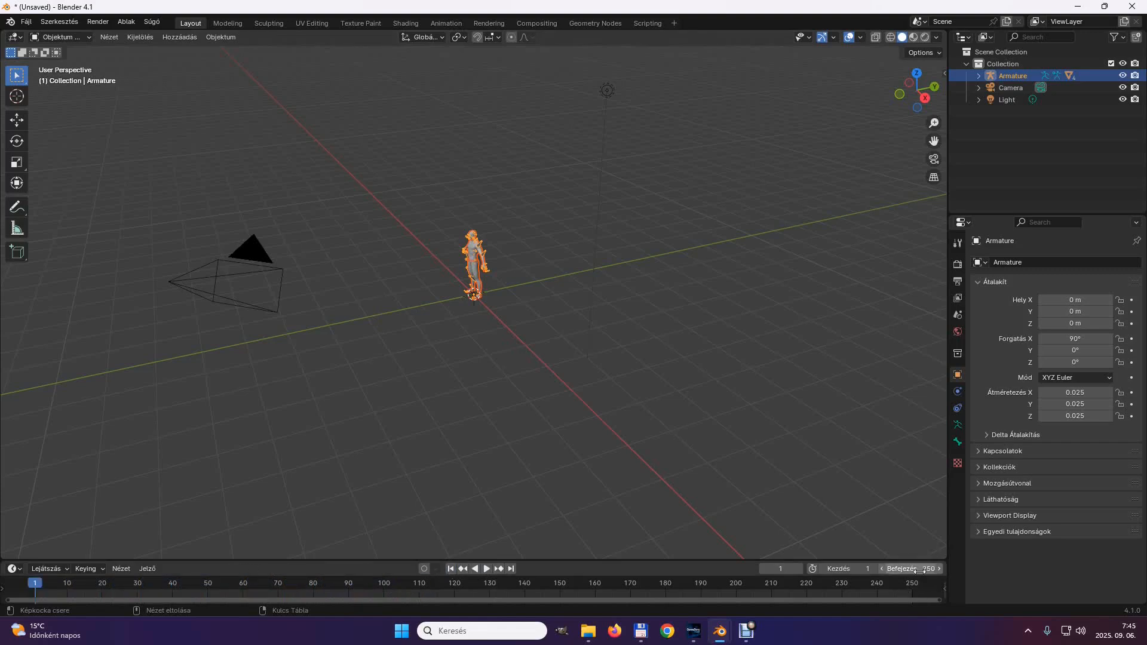
middle_drag(419, 330, 493, 333)
scroll(492, 333, up, 6)
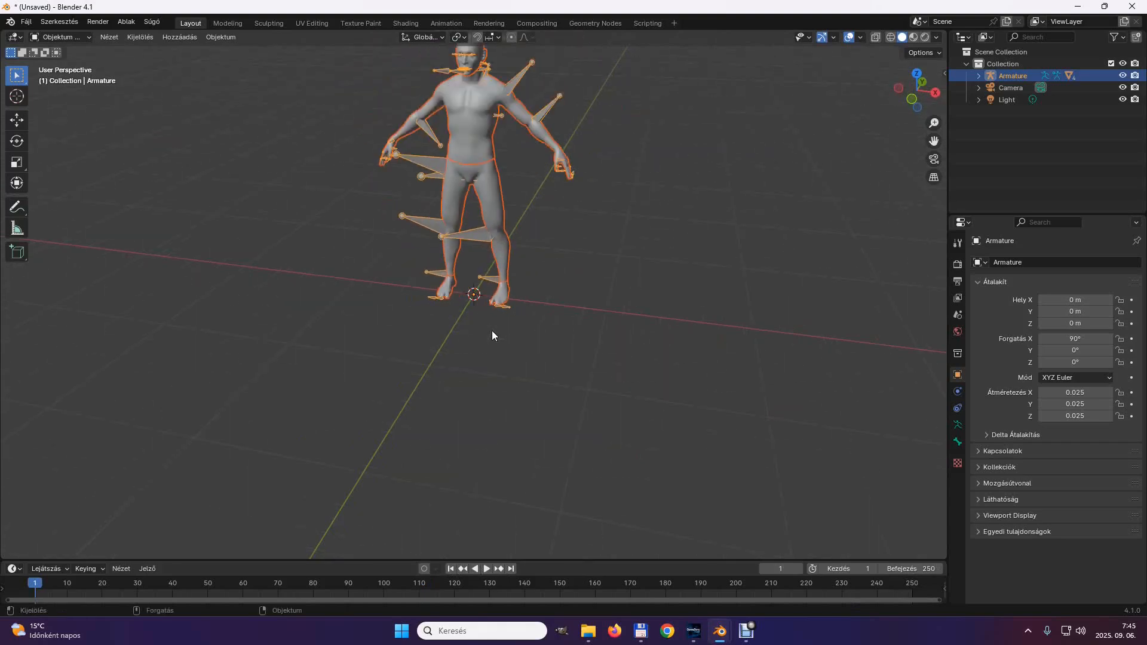
scroll(482, 366, down, 4)
middle_drag(480, 366, 500, 364)
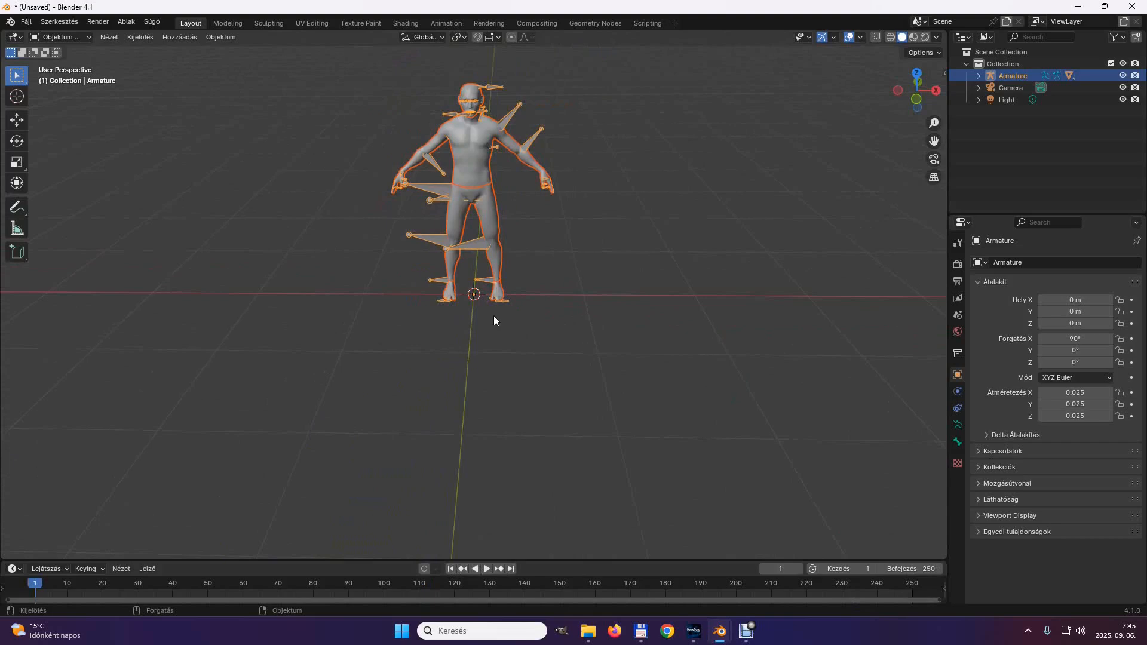
scroll(493, 315, up, 2)
scroll(493, 316, down, 3)
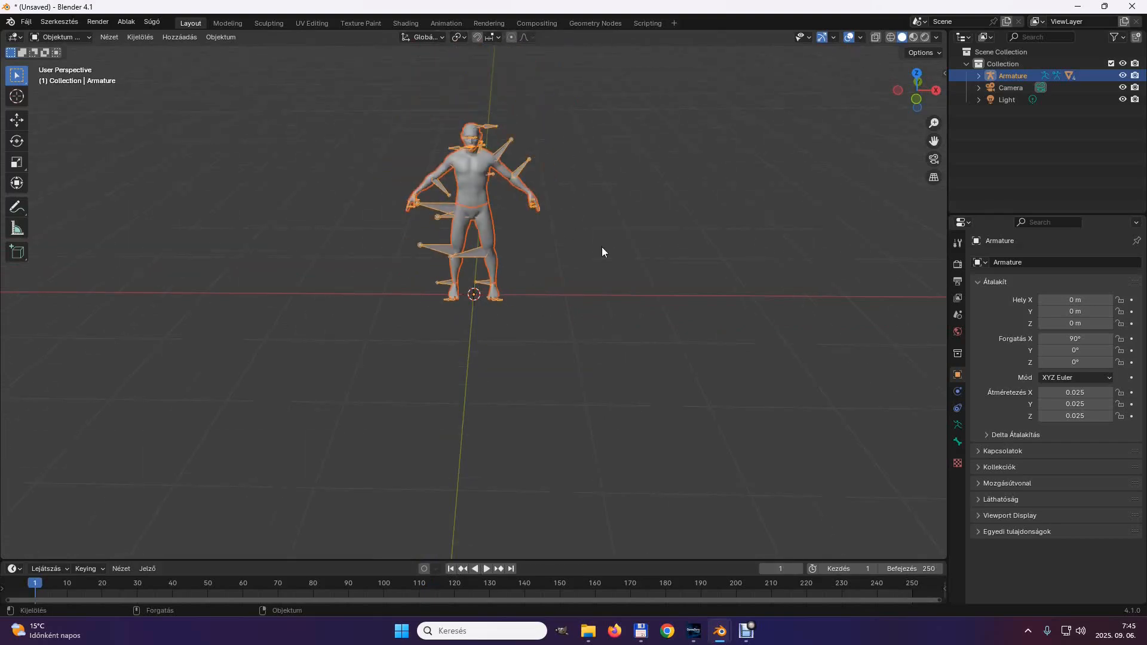
middle_drag(601, 246, 330, 246)
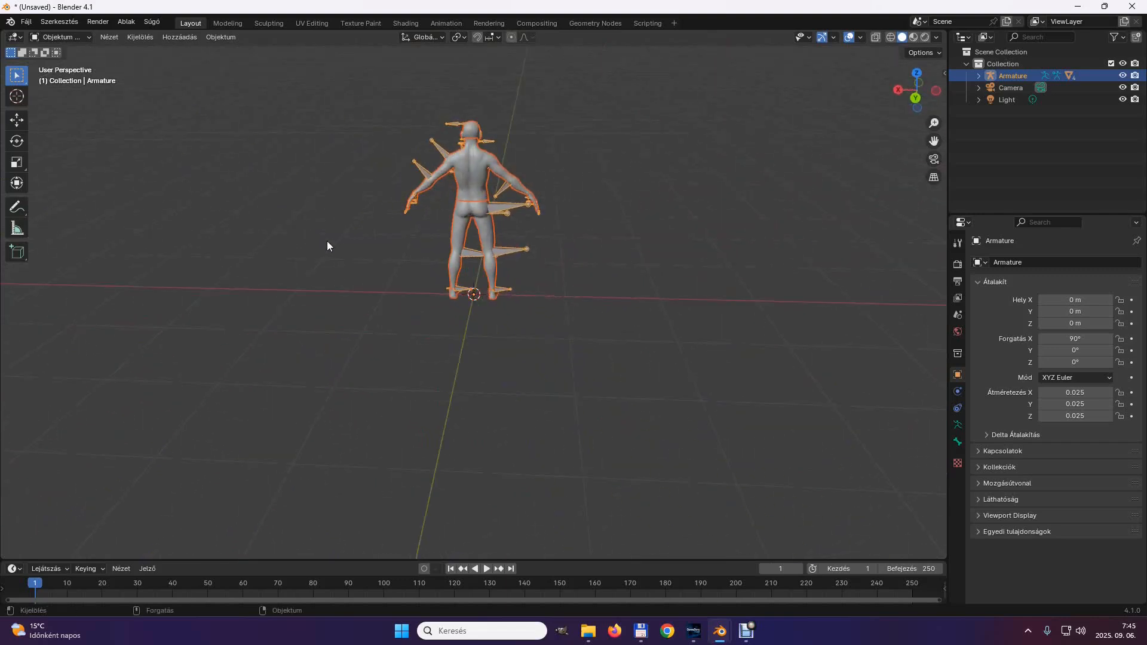
Switch to the Animation workspace and frame the whole character from the front for posing
click(438, 23)
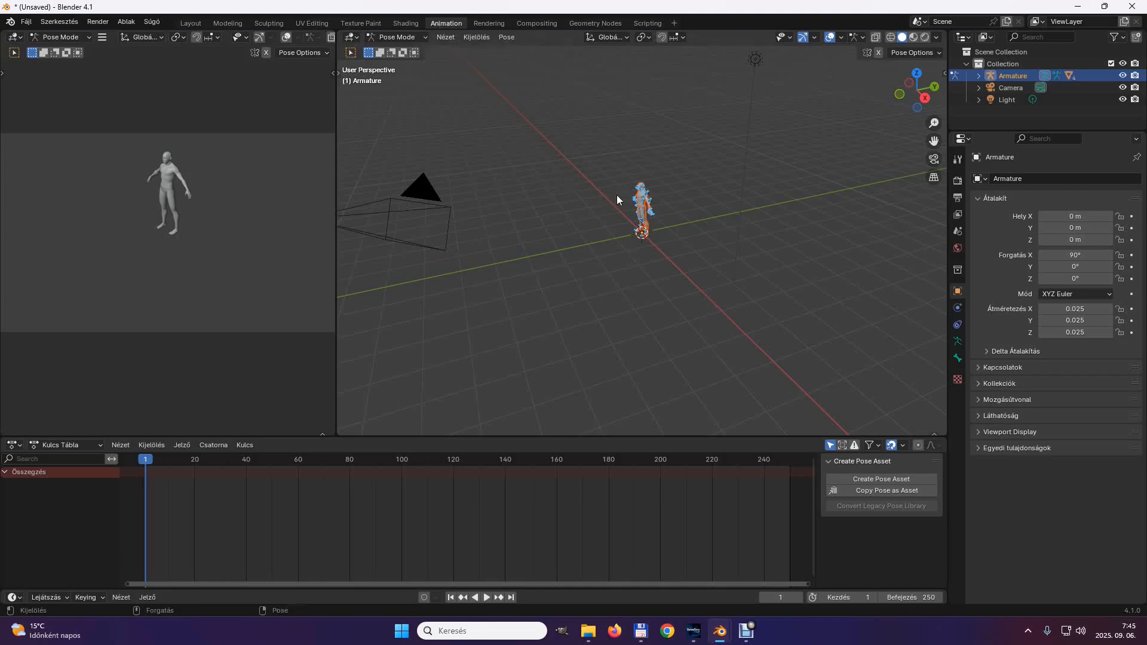
scroll(616, 197, up, 8)
middle_drag(499, 203, 590, 257)
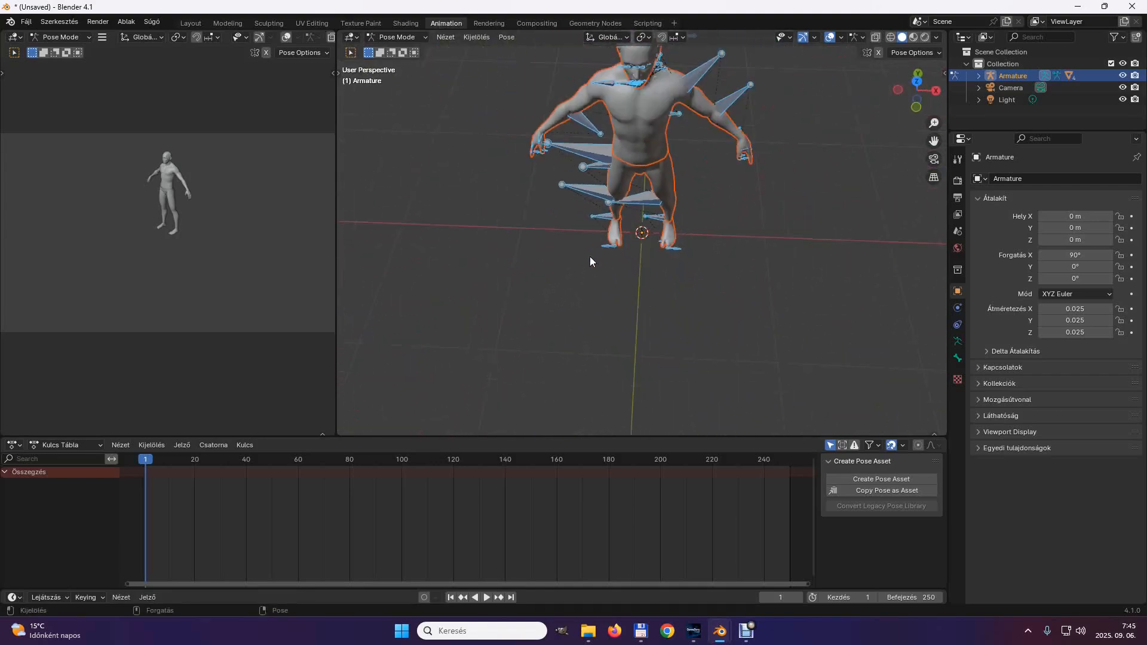
middle_drag(658, 296, 697, 214)
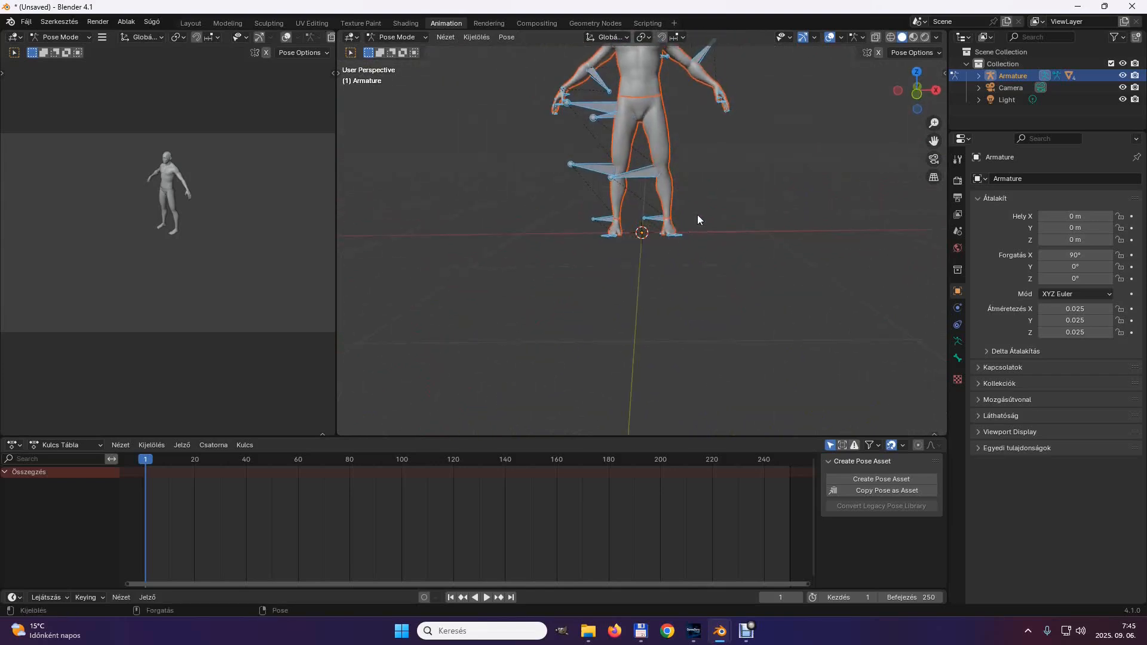
drag(935, 140, 908, 289)
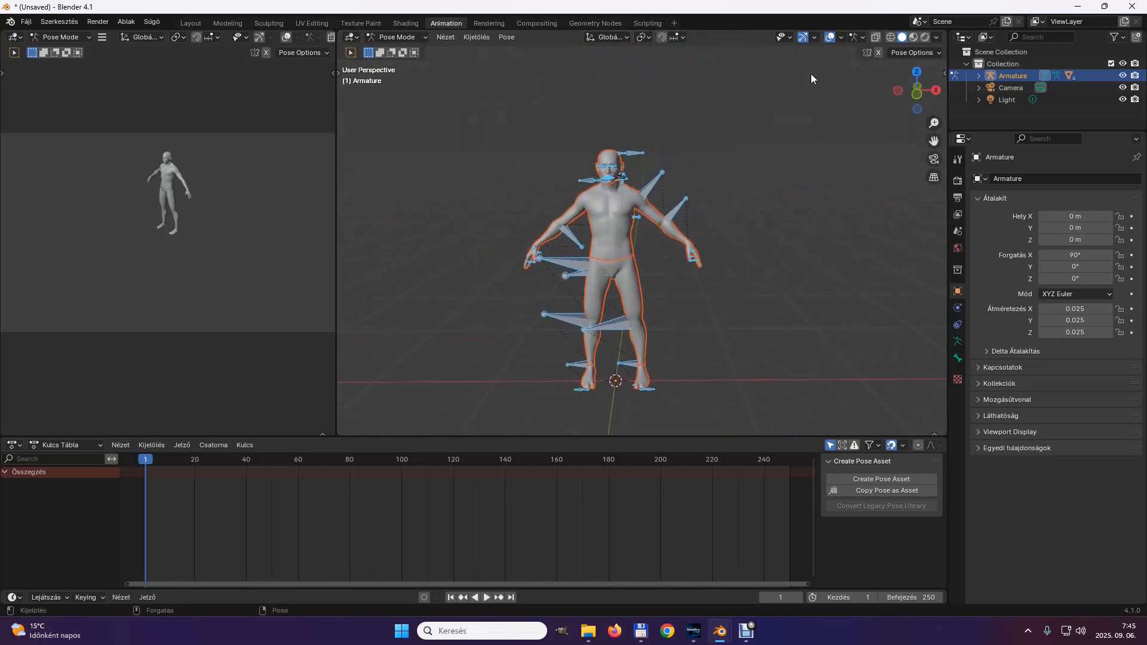
Rotate the Bip01_L_UpperArm bone with the Rotate tool so the left arm hangs down beside the body
click(662, 174)
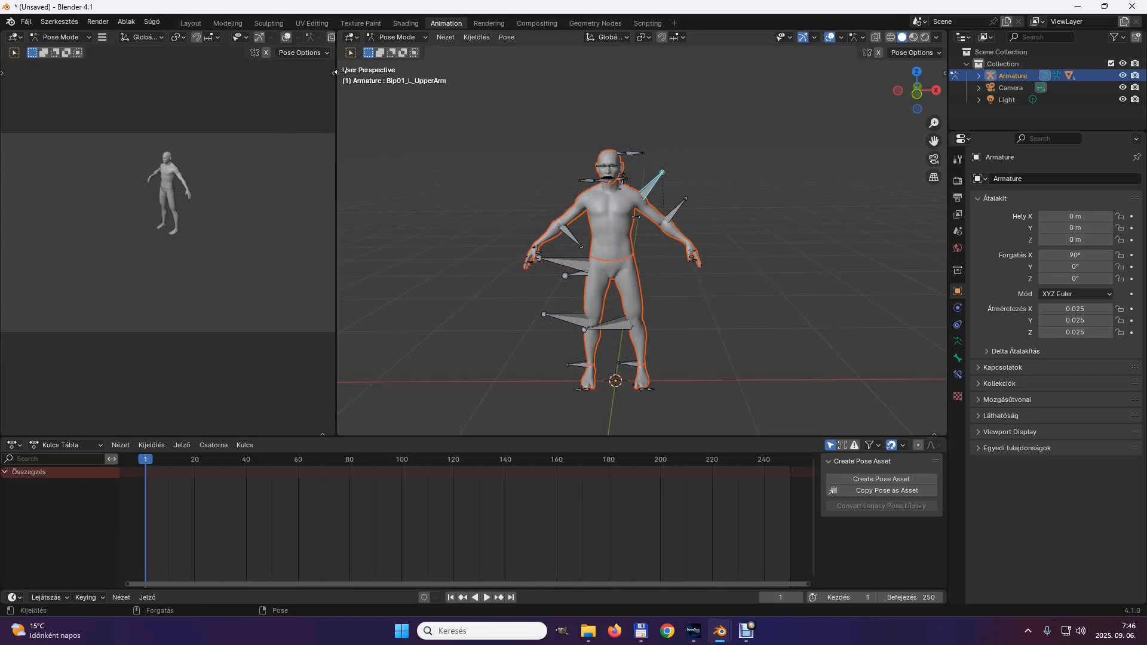
drag(337, 73, 365, 72)
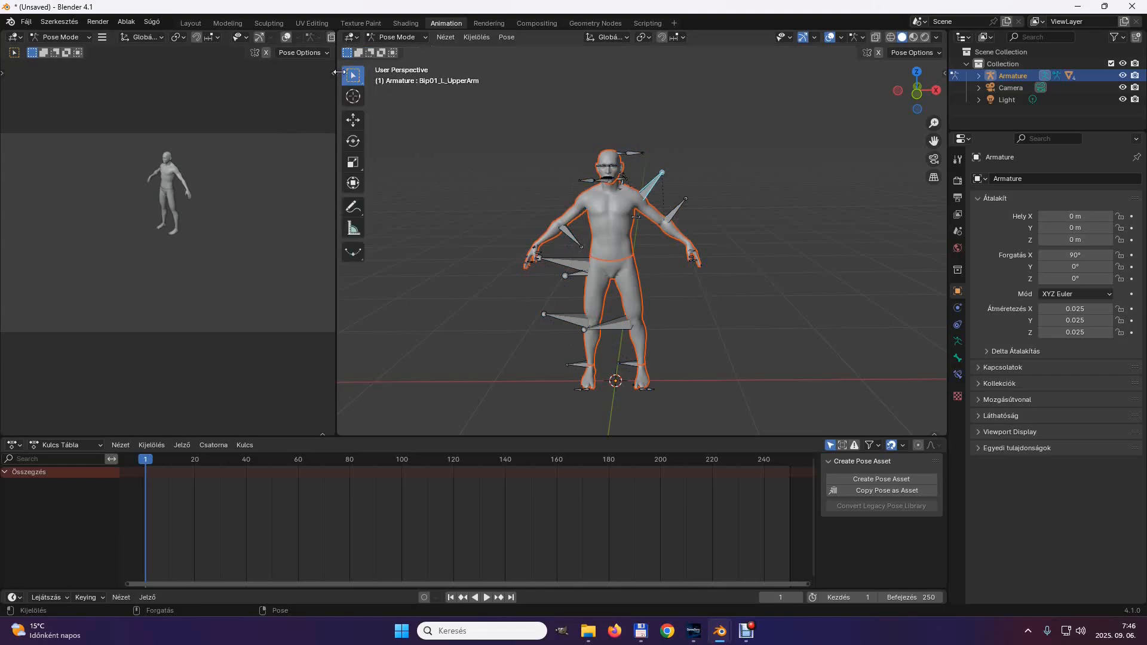
click(353, 142)
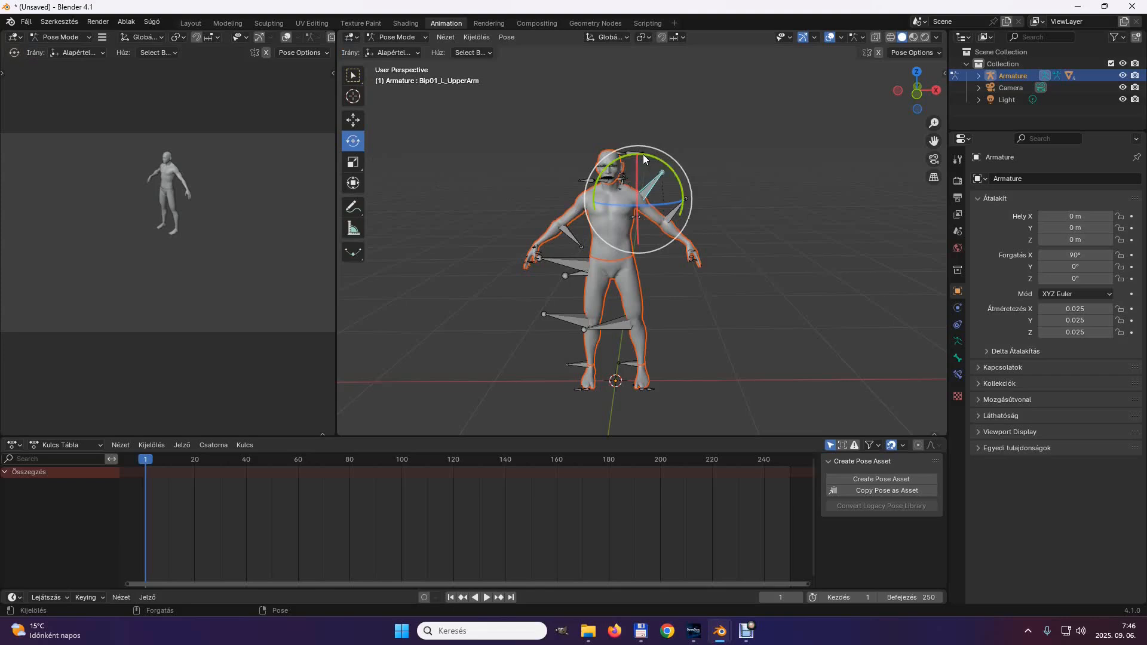
drag(643, 154, 663, 176)
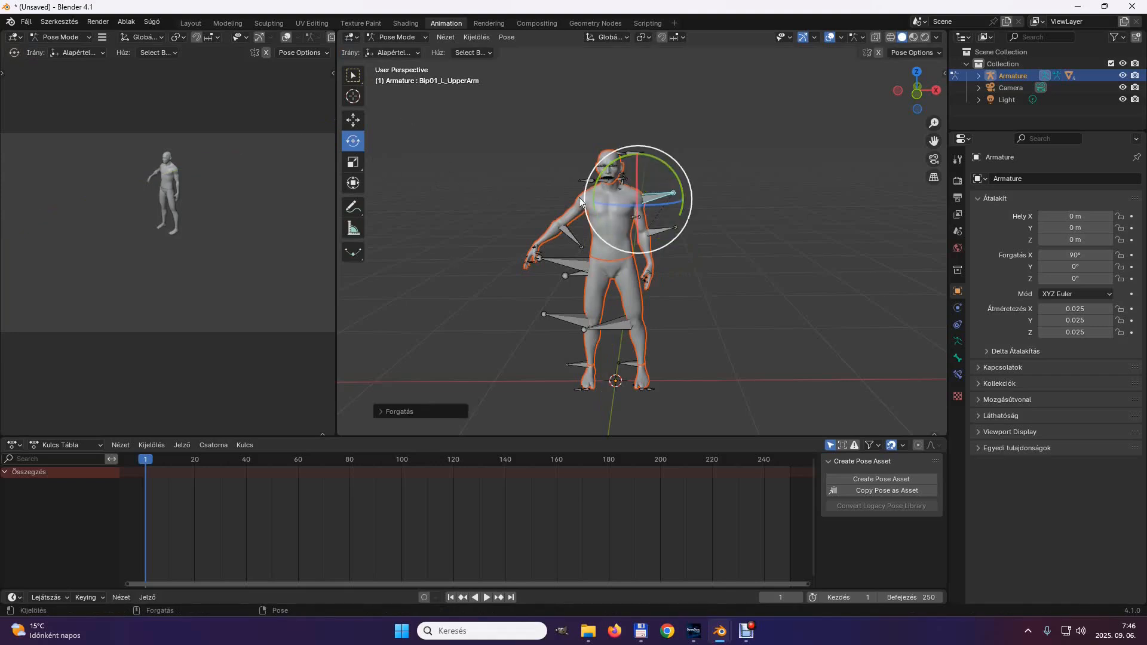
Show the character in wireframe and rotate the Bip01_R_UpperArm bone so the right arm hangs down beside the body
mouse_move(514, 218)
middle_down()
mouse_move(779, 230)
mouse_move(728, 245)
mouse_move(547, 243)
mouse_move(505, 225)
mouse_move(507, 239)
middle_up()
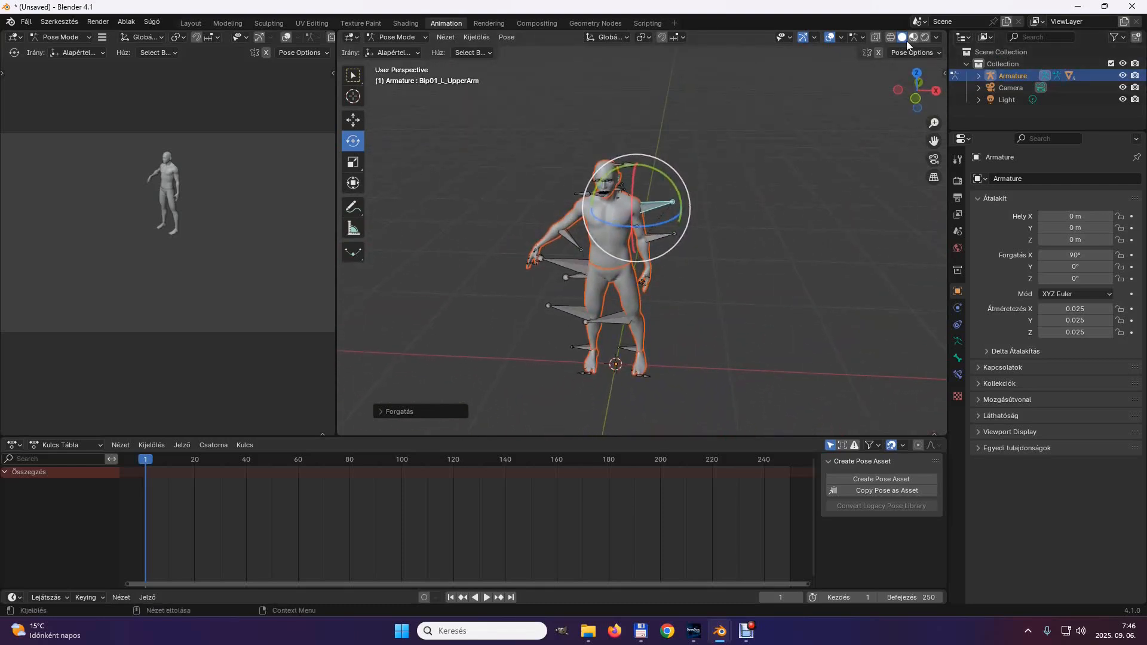
click(890, 37)
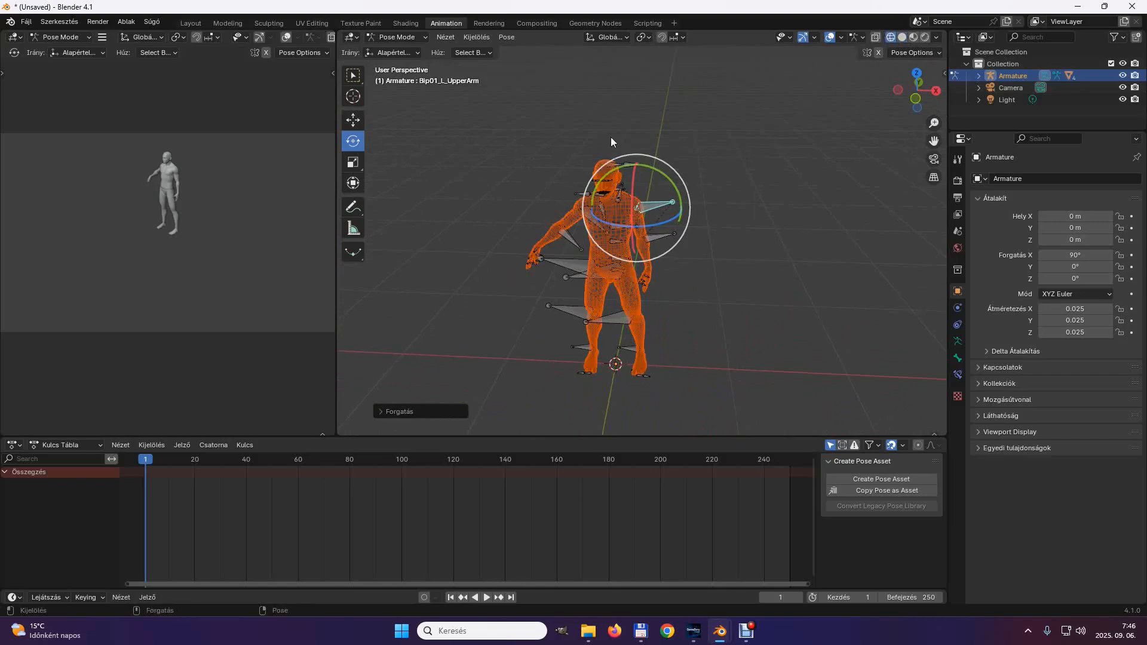
middle_drag(696, 277, 522, 259)
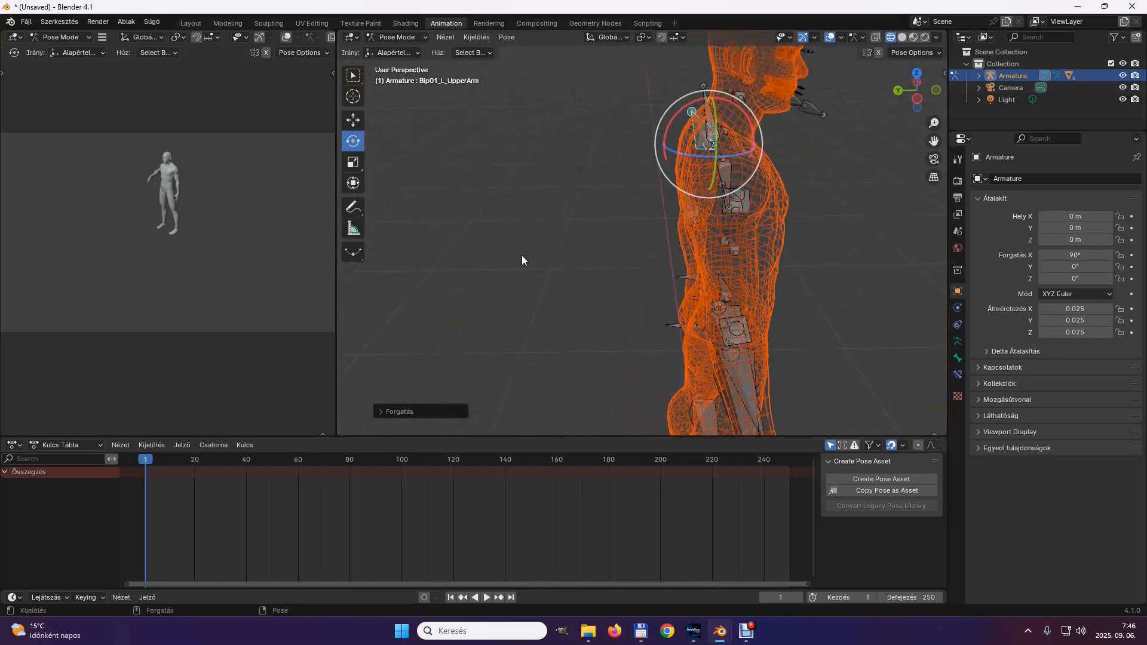
click(740, 195)
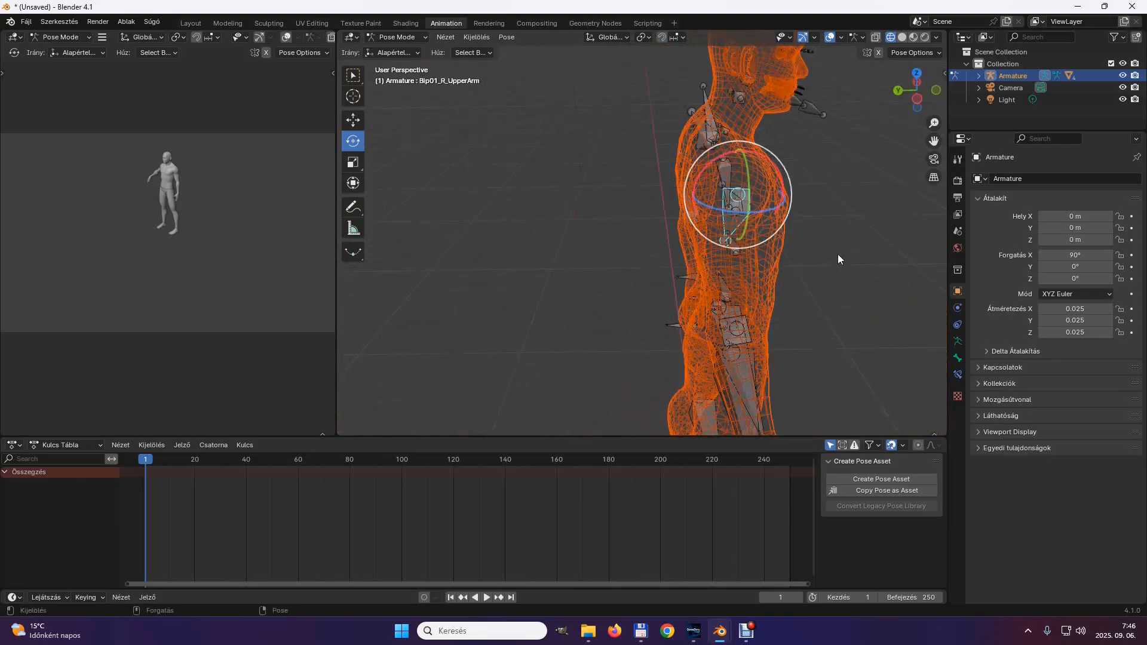
middle_drag(837, 253, 697, 239)
scroll(696, 239, down, 3)
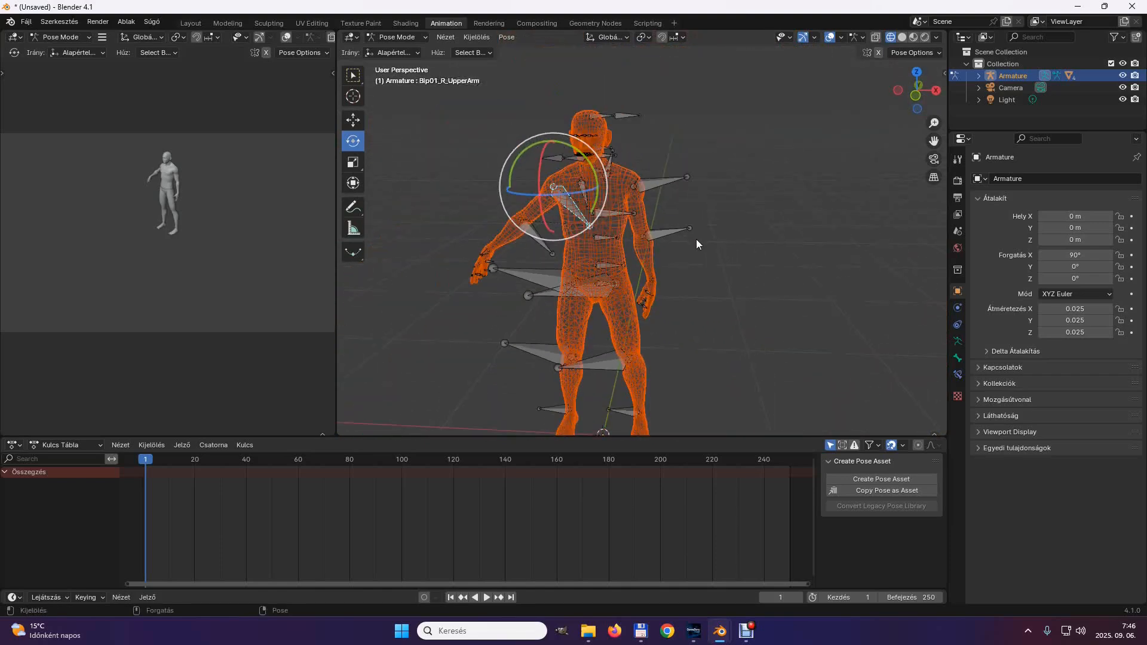
drag(532, 144, 511, 167)
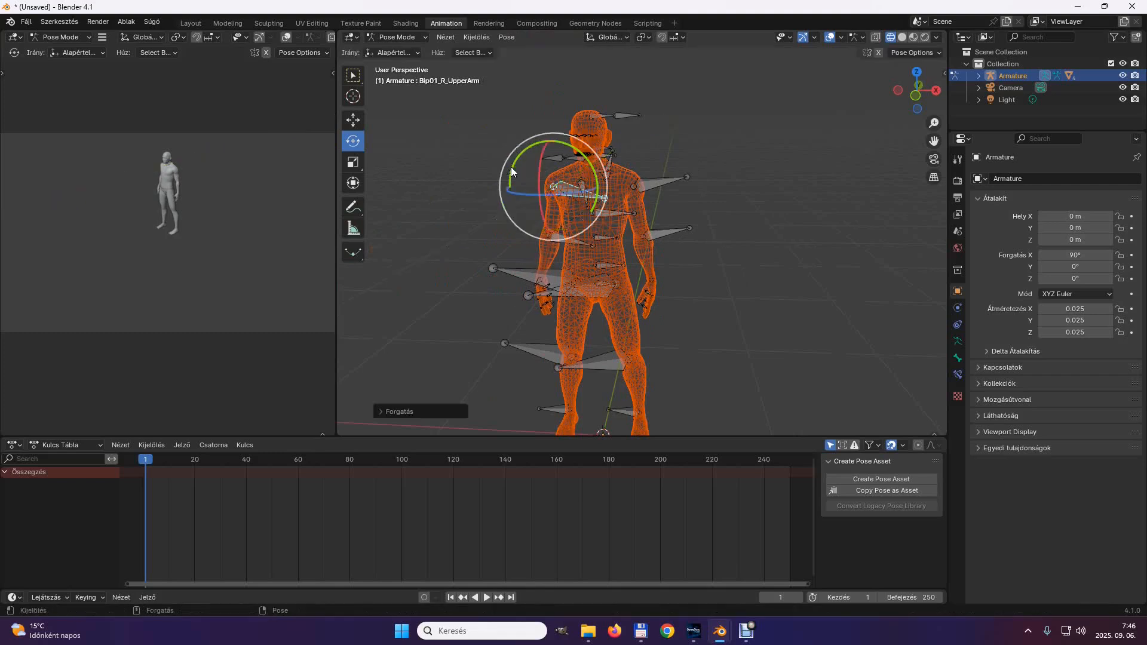
Rotate the Bip01_L_Thigh and Bip01_R_Thigh bones slightly inward to bring the legs closer together
click(615, 284)
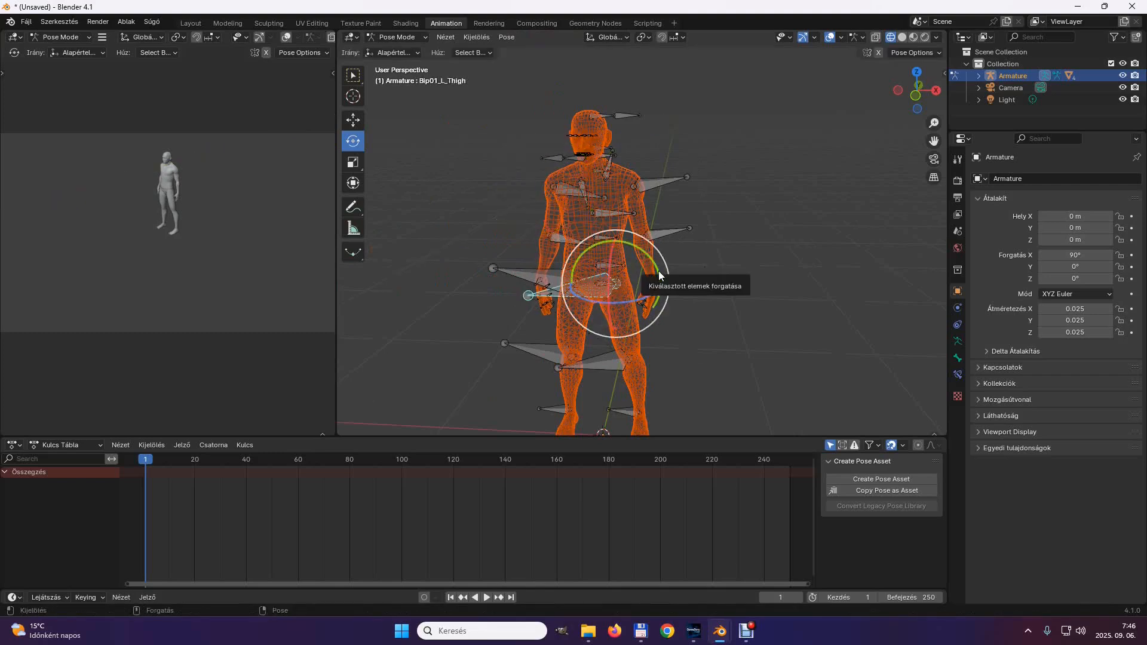
drag(659, 273, 664, 280)
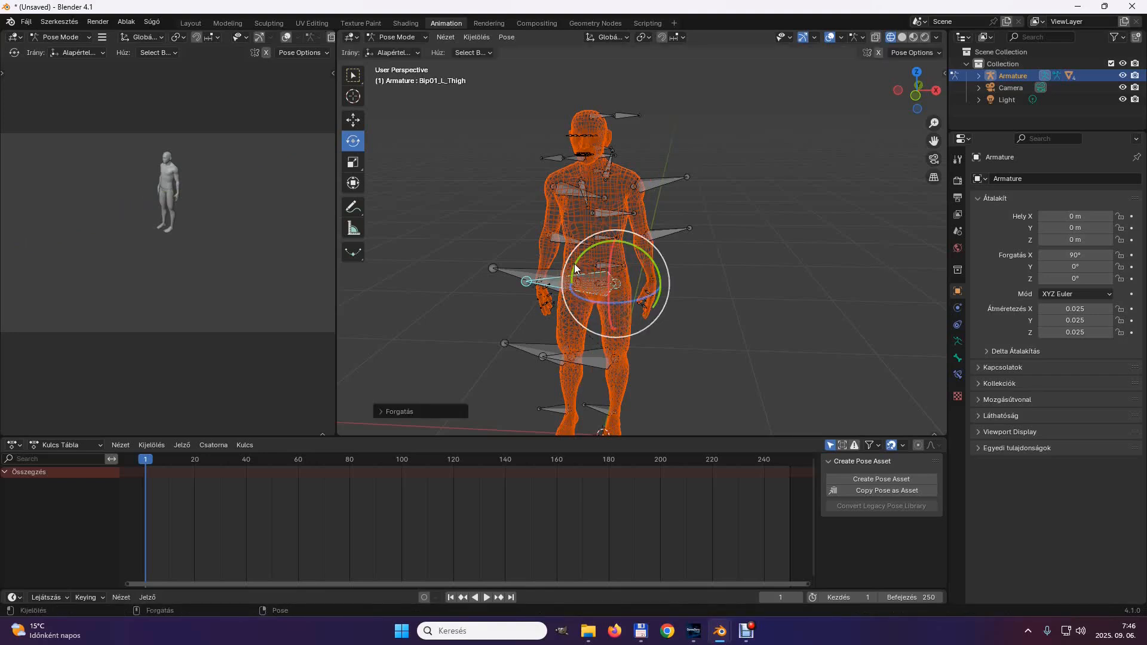
click(517, 276)
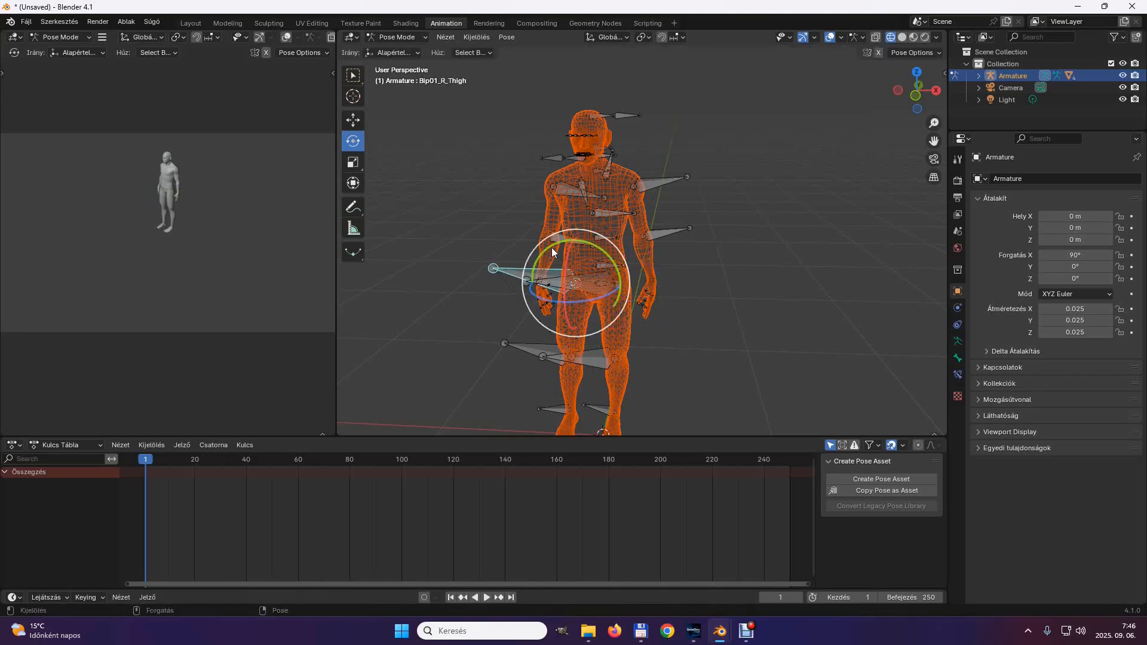
drag(551, 245, 546, 251)
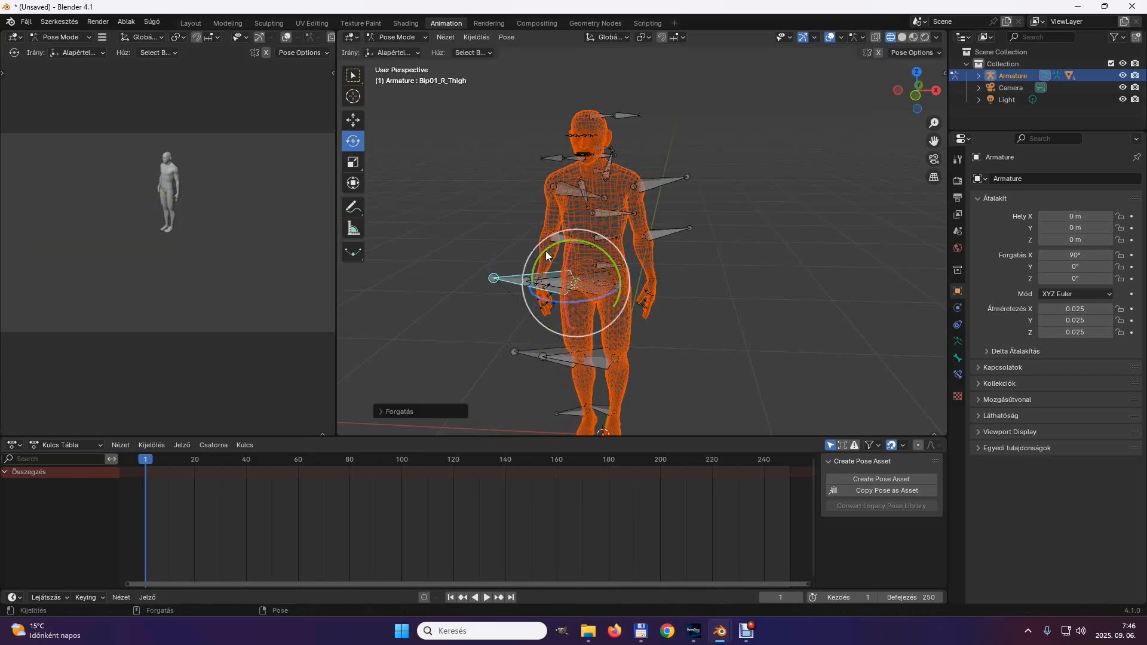
Return the viewport to solid shading and check the standing pose from different angles
middle_drag(658, 328, 687, 326)
scroll(686, 326, up, 2)
scroll(684, 339, down, 2)
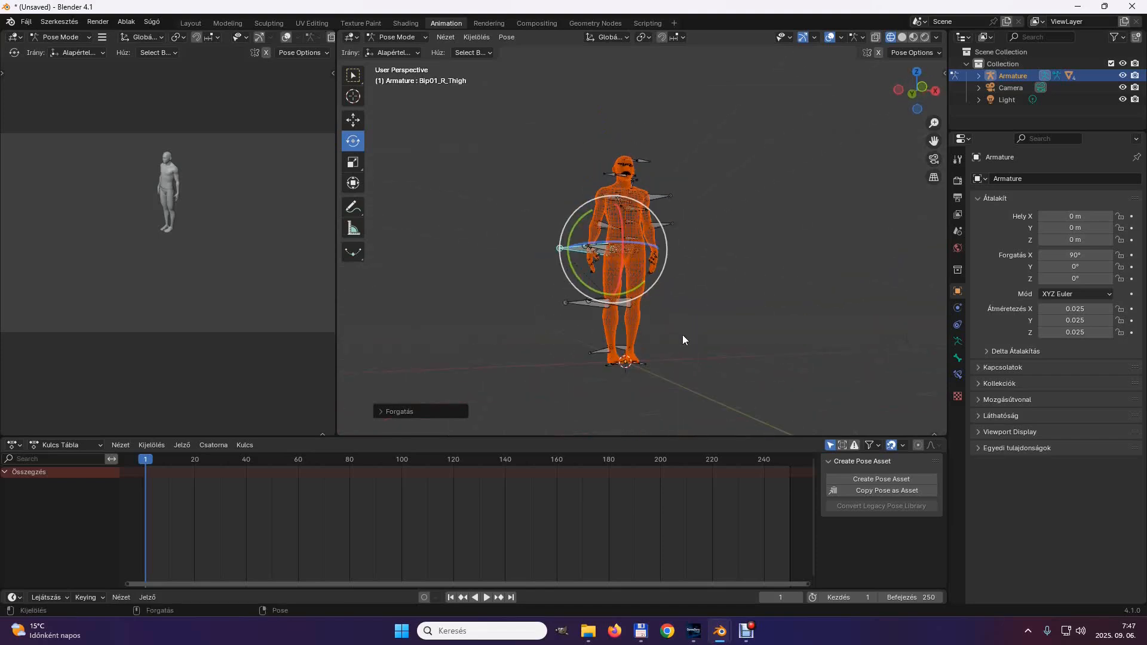
click(902, 37)
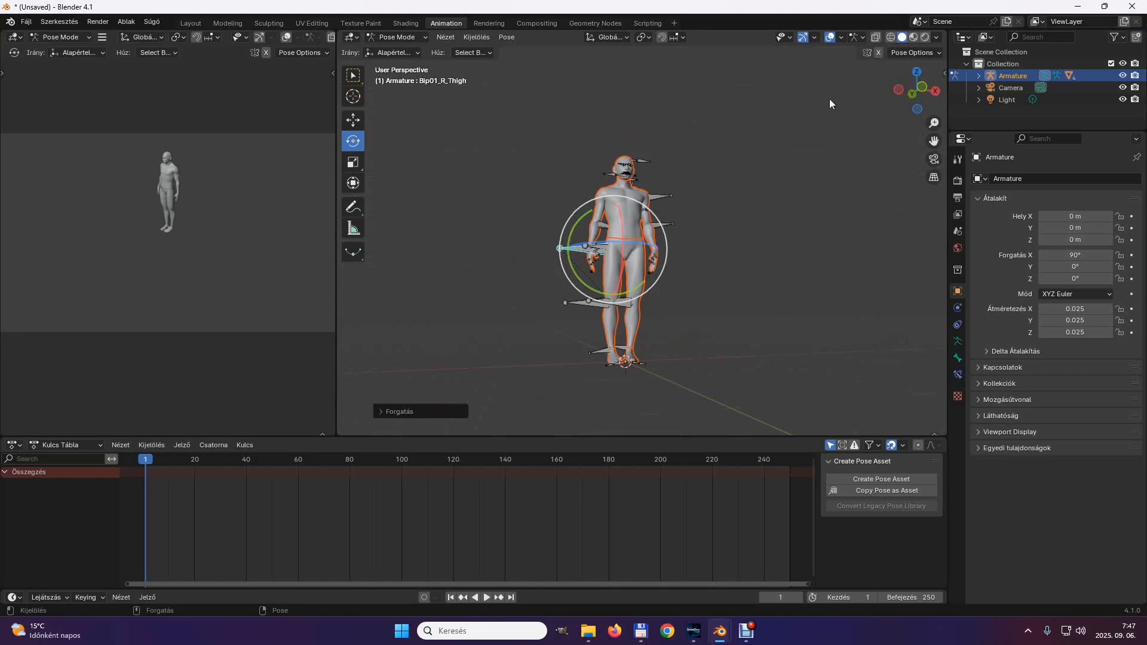
middle_drag(754, 222, 710, 251)
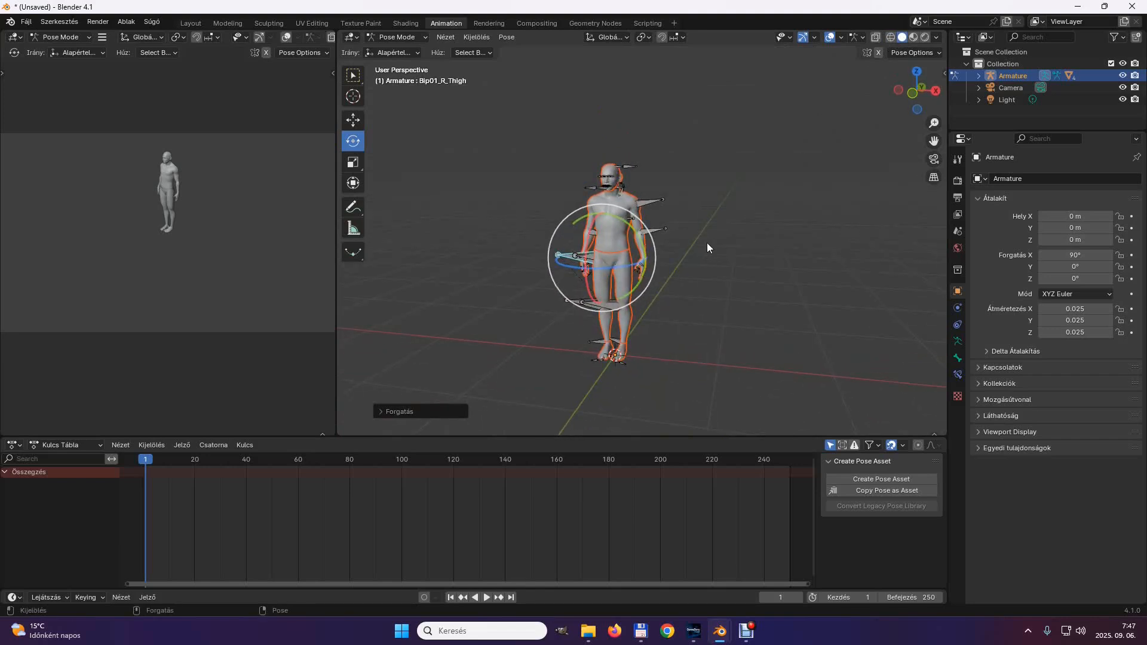
Save the posed scene as Alapman.blend in I:\tempguru\blender\Anime
click(27, 23)
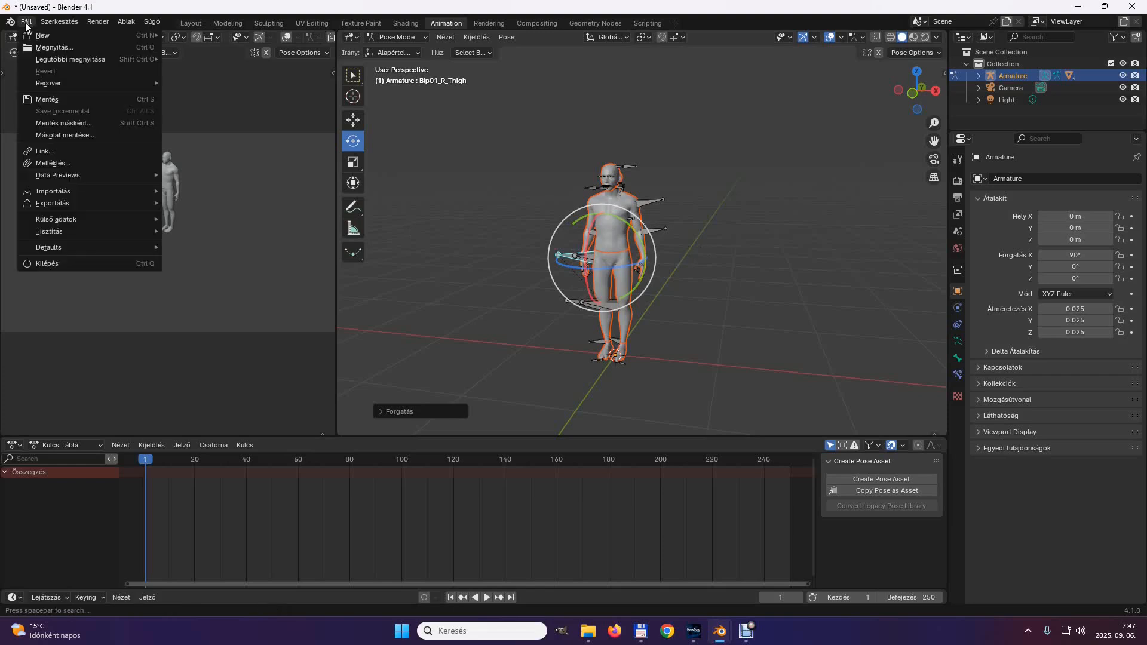
click(45, 123)
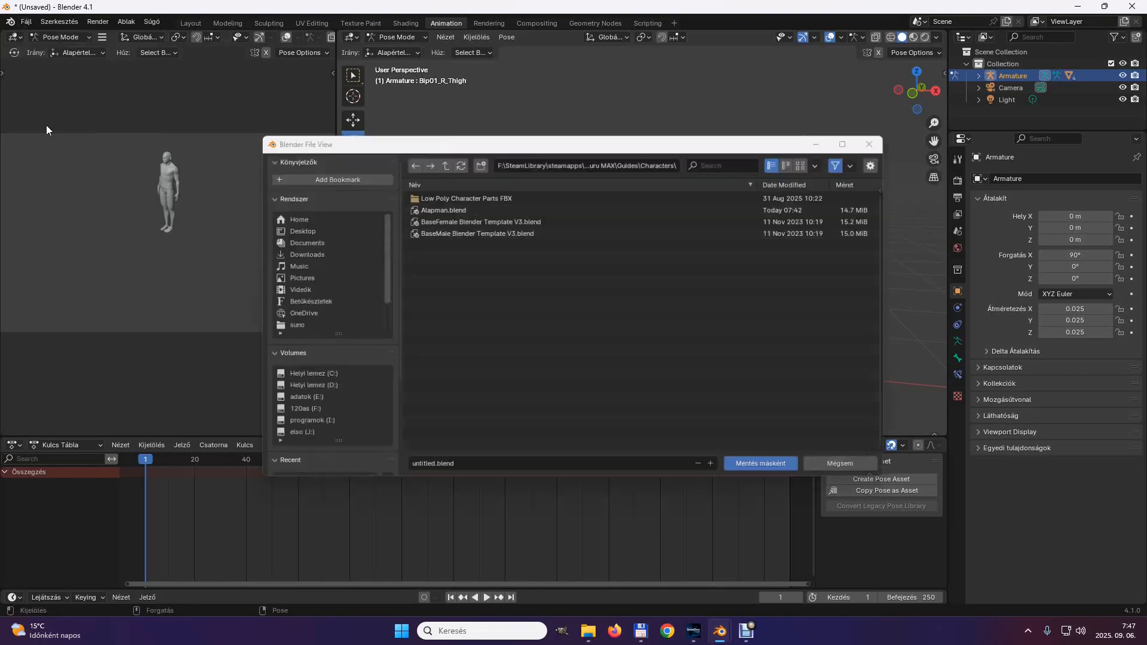
click(449, 208)
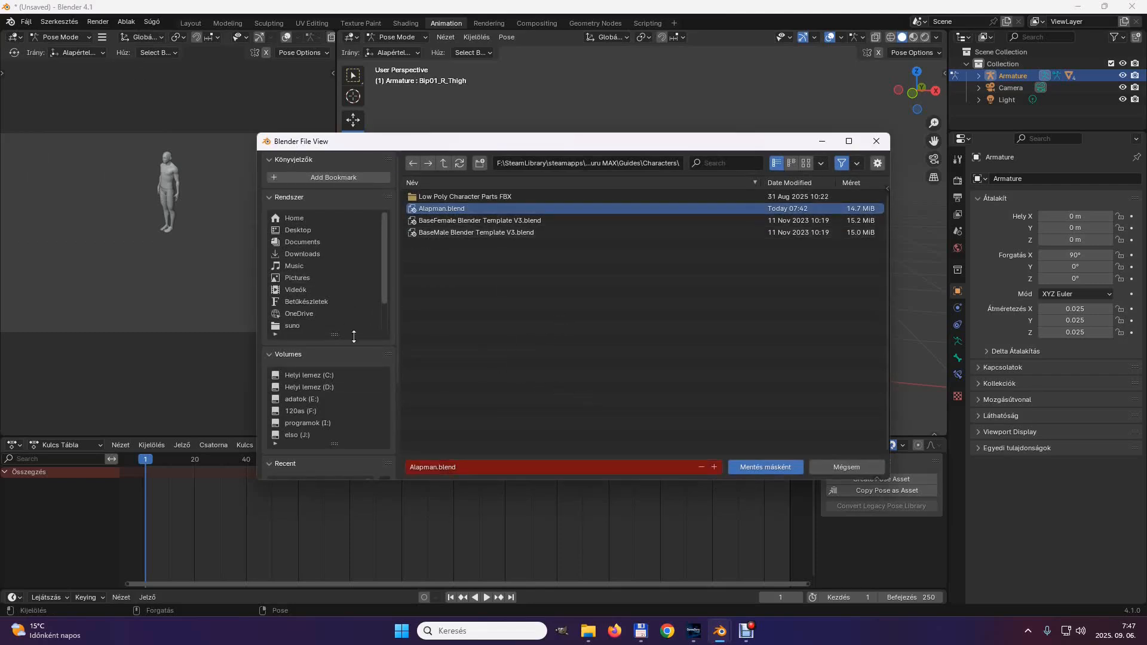
click(310, 423)
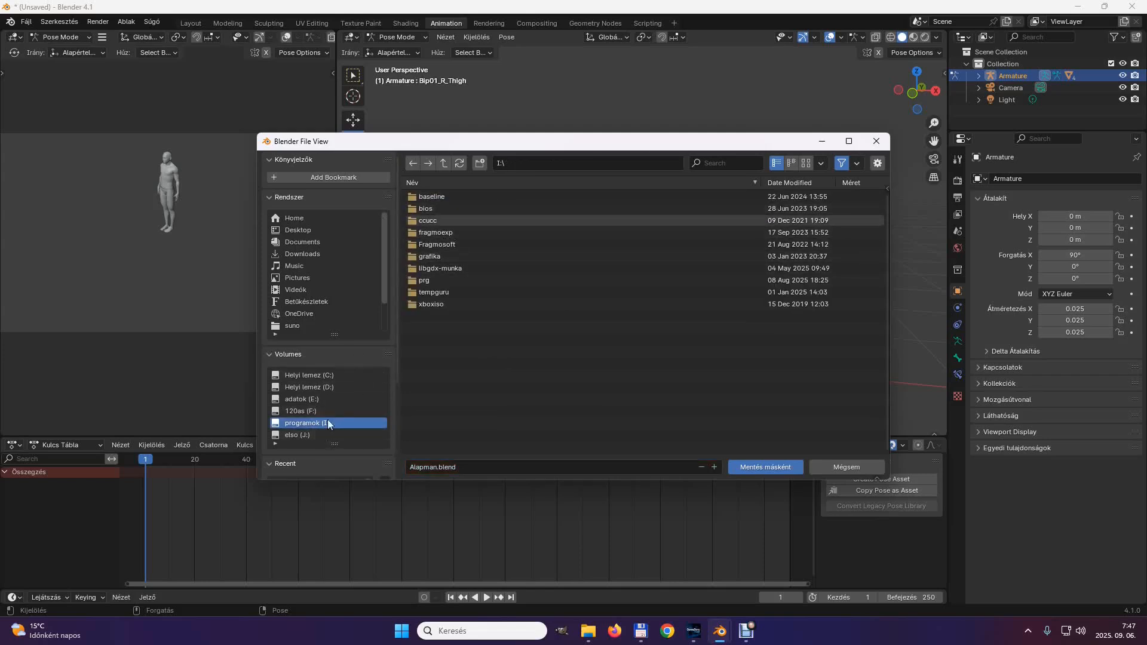
click(411, 293)
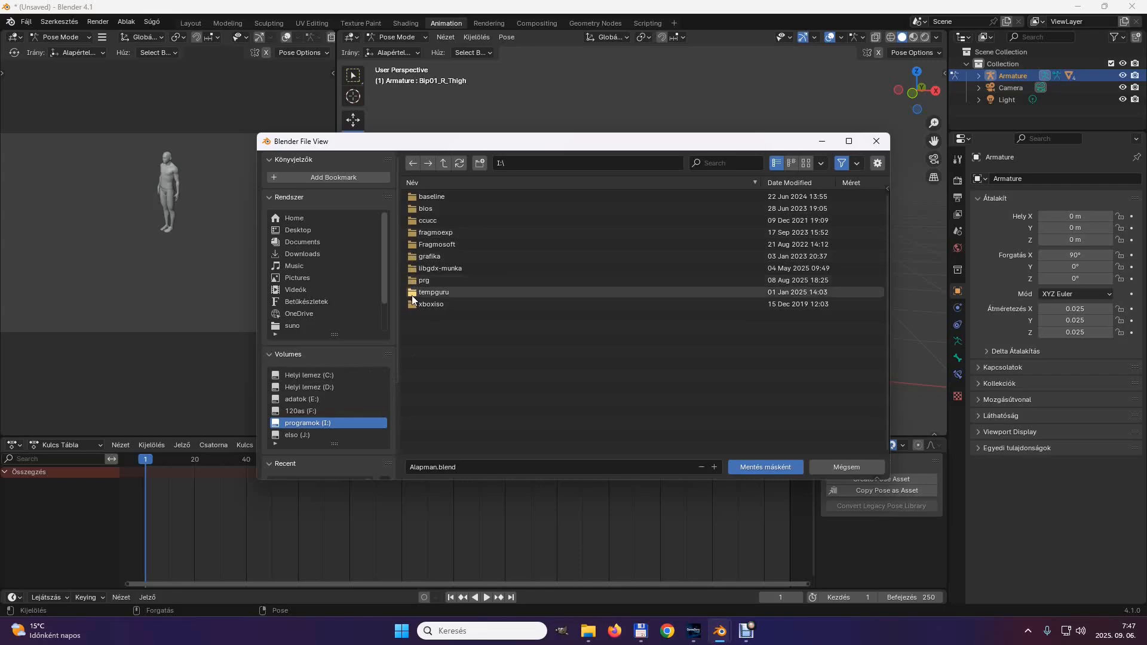
double_click(411, 295)
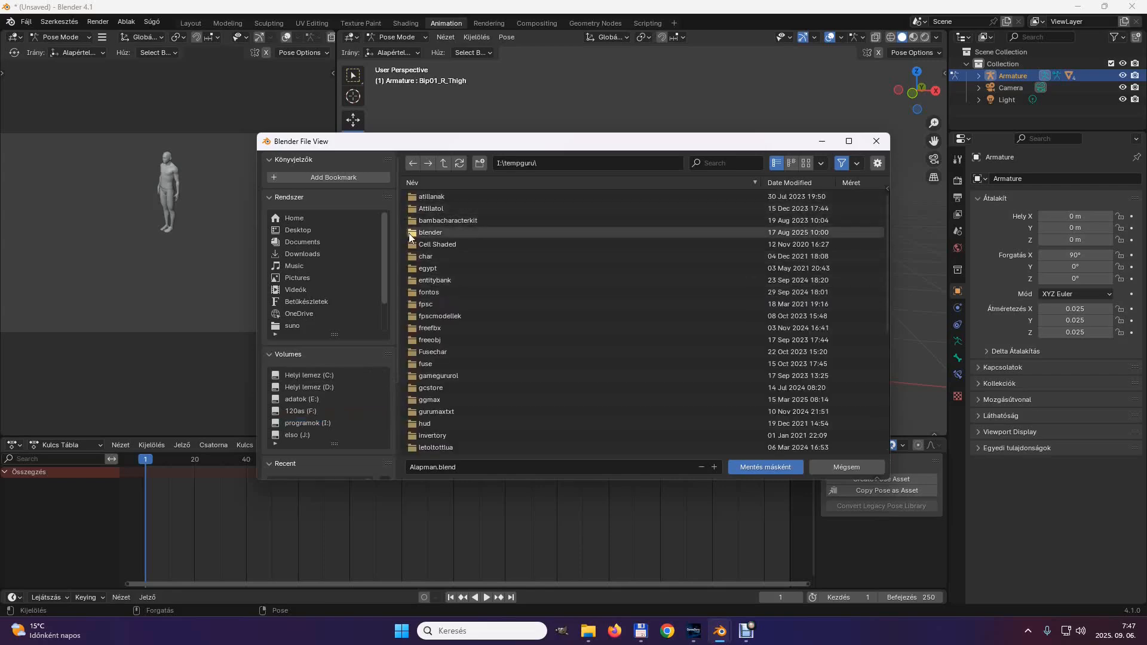
click(408, 232)
double_click(409, 233)
double_click(410, 231)
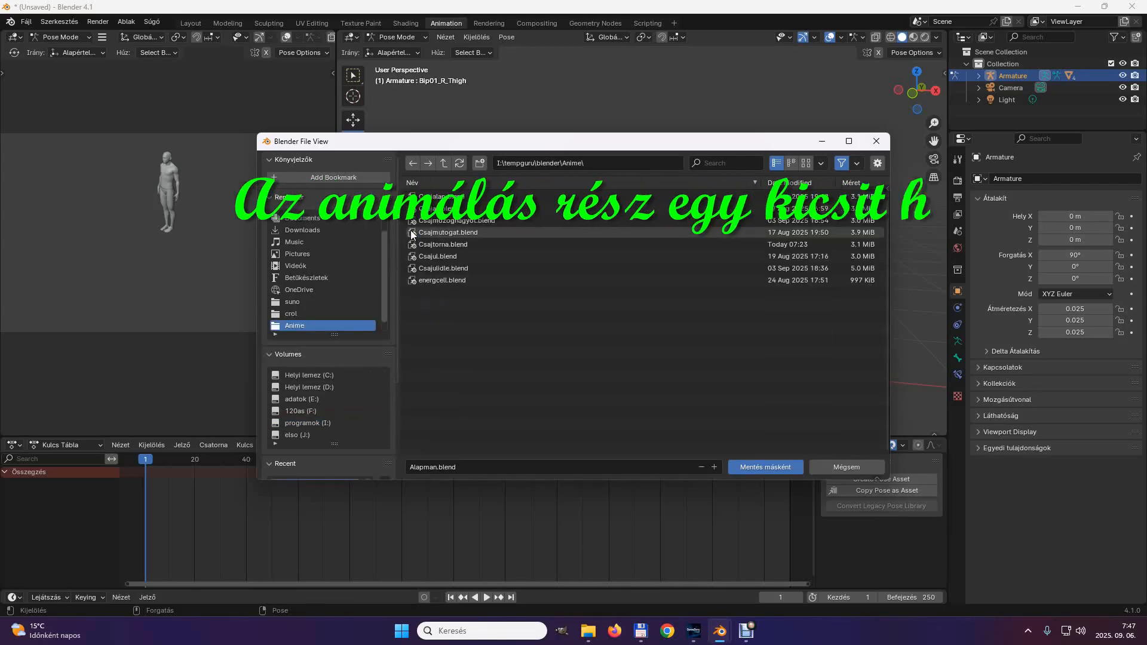
click(769, 464)
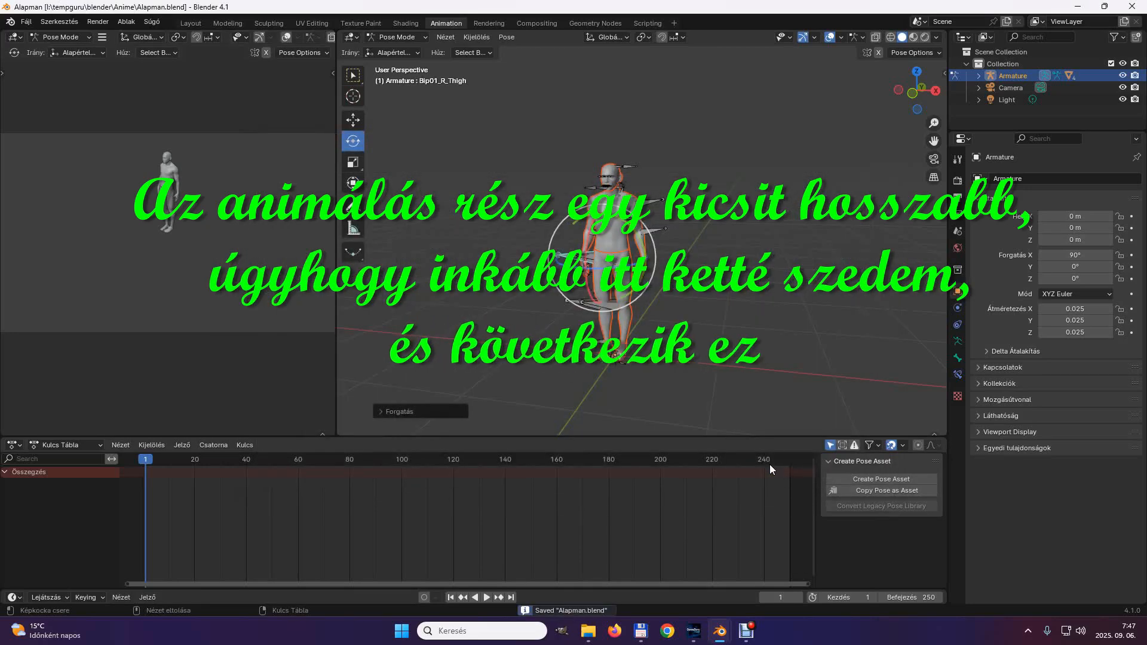